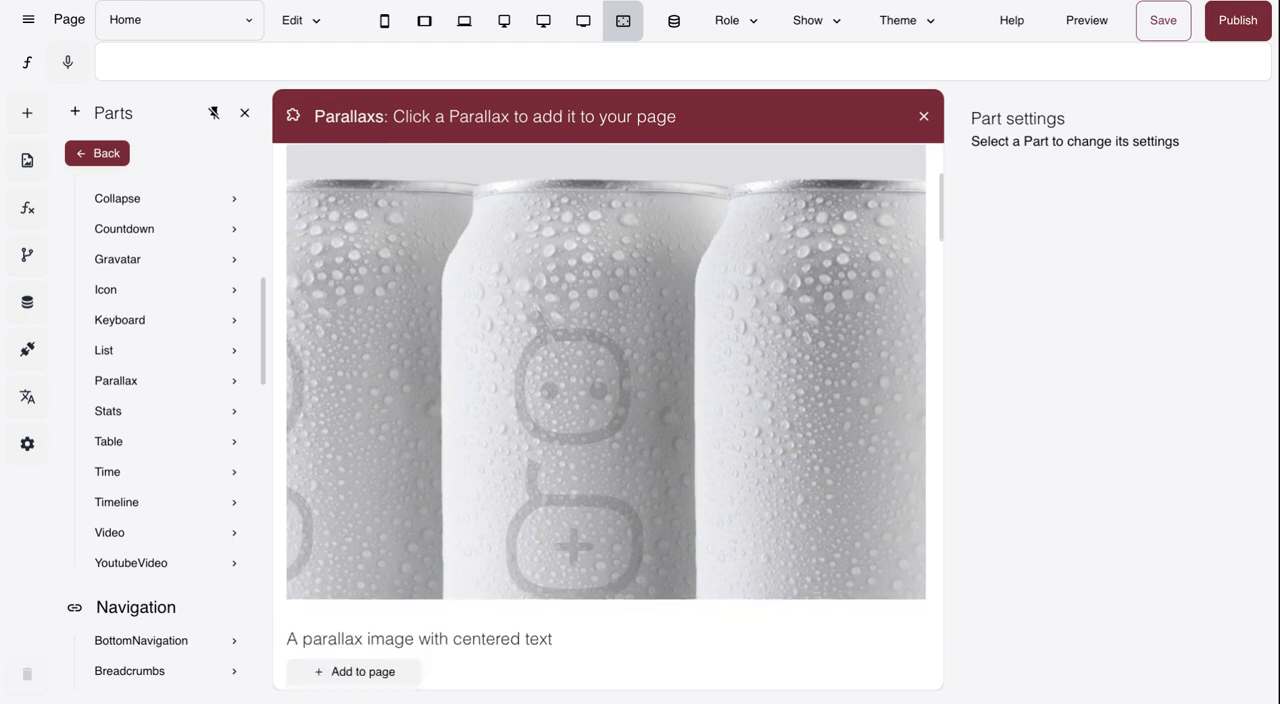
- Look through the available Parallax part variants, from the plain image to the call-to-action versions
scroll(606, 416, "down", 4)
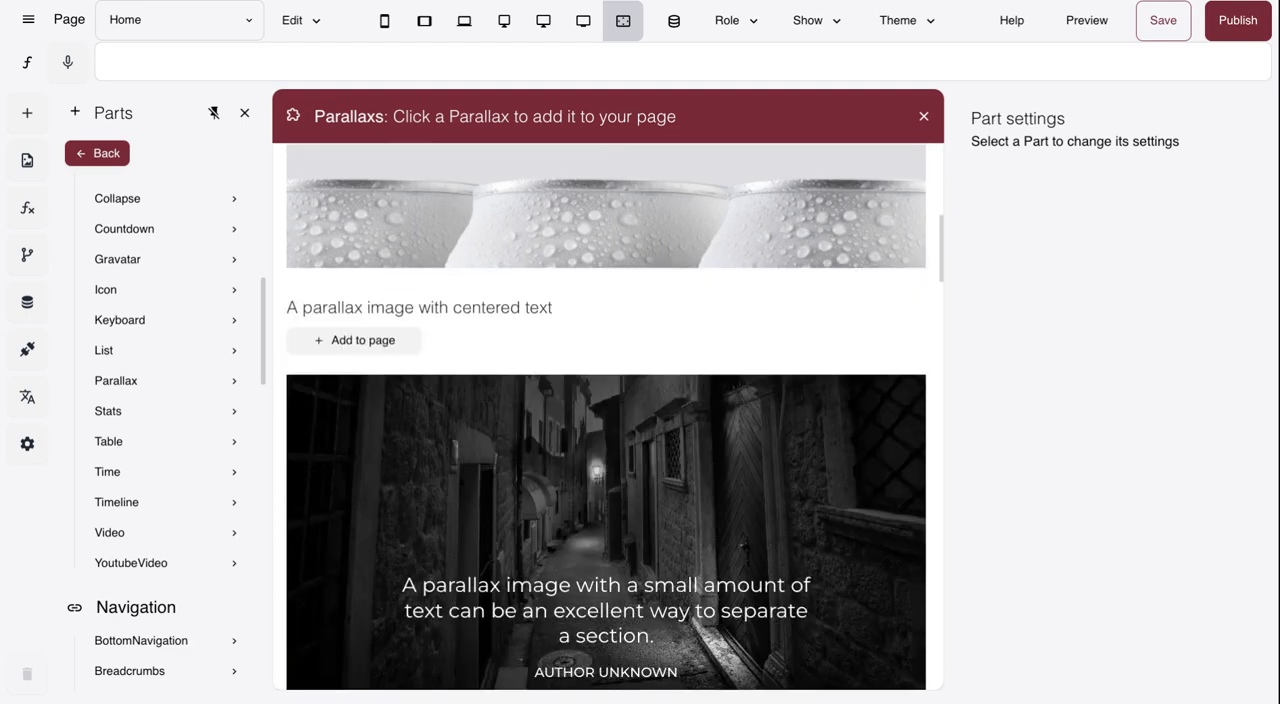
scroll(606, 416, "down", 1)
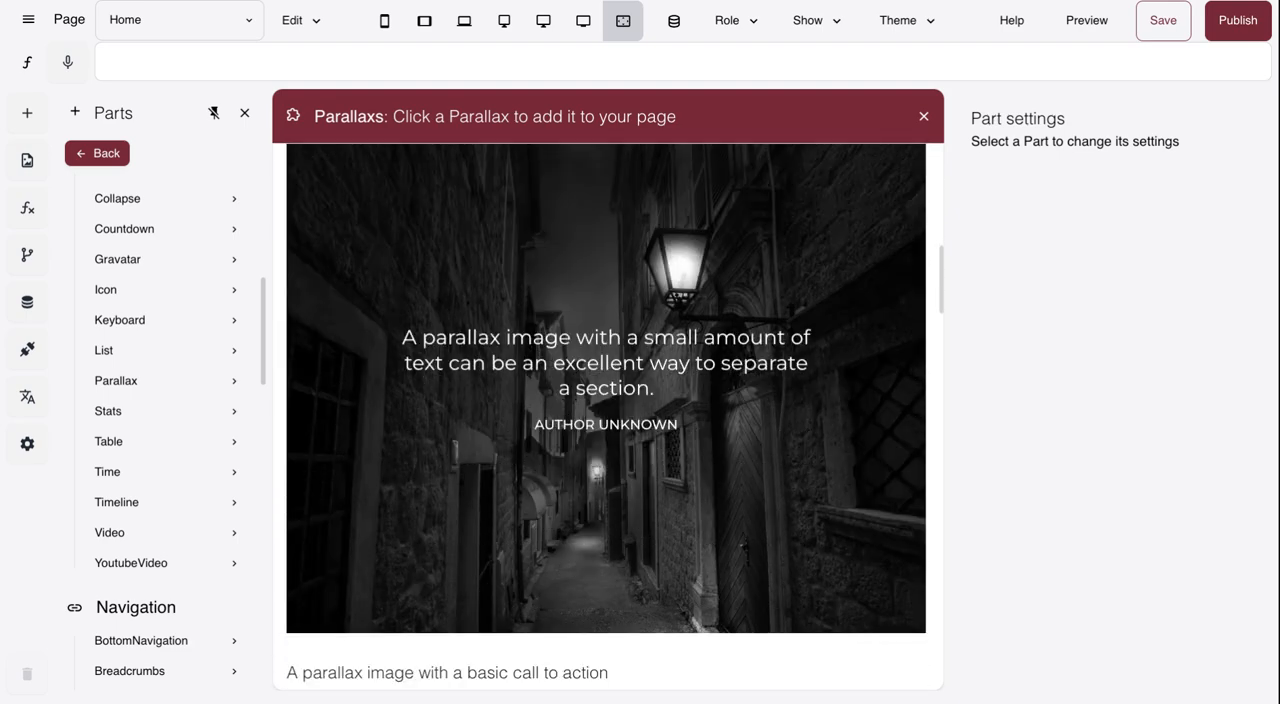
scroll(606, 416, "down", 4)
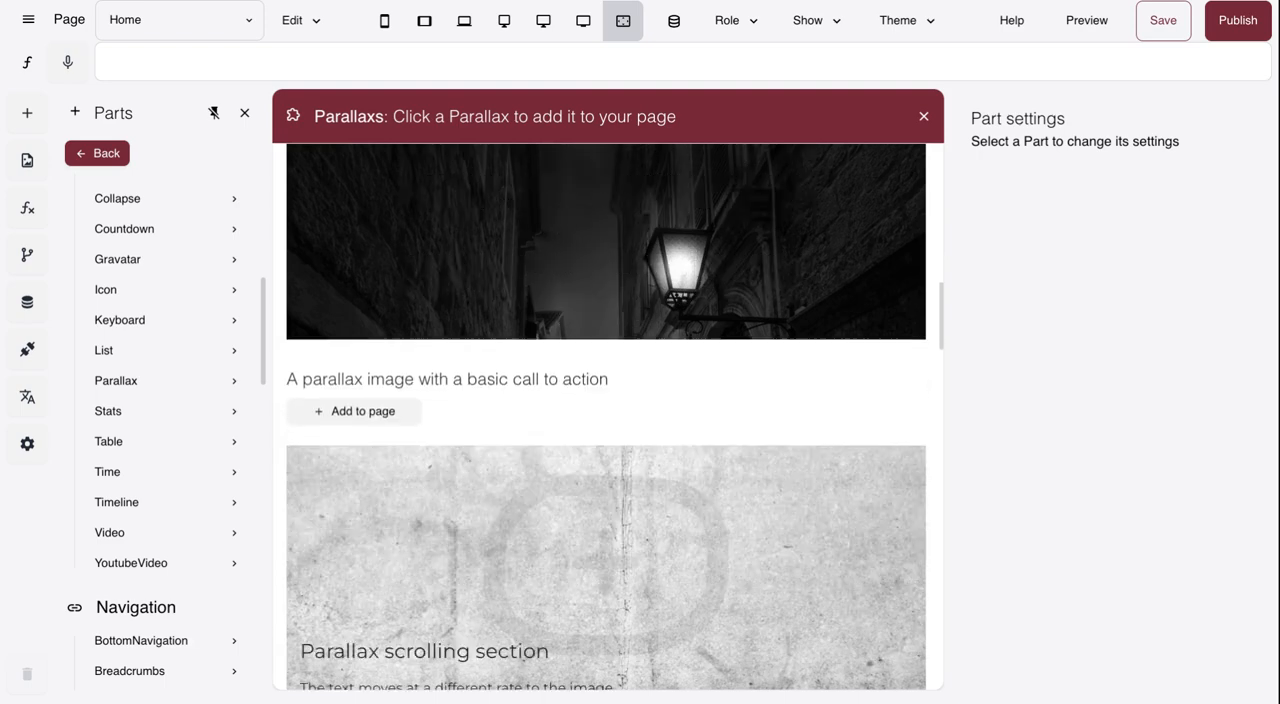
scroll(606, 416, "down", 4)
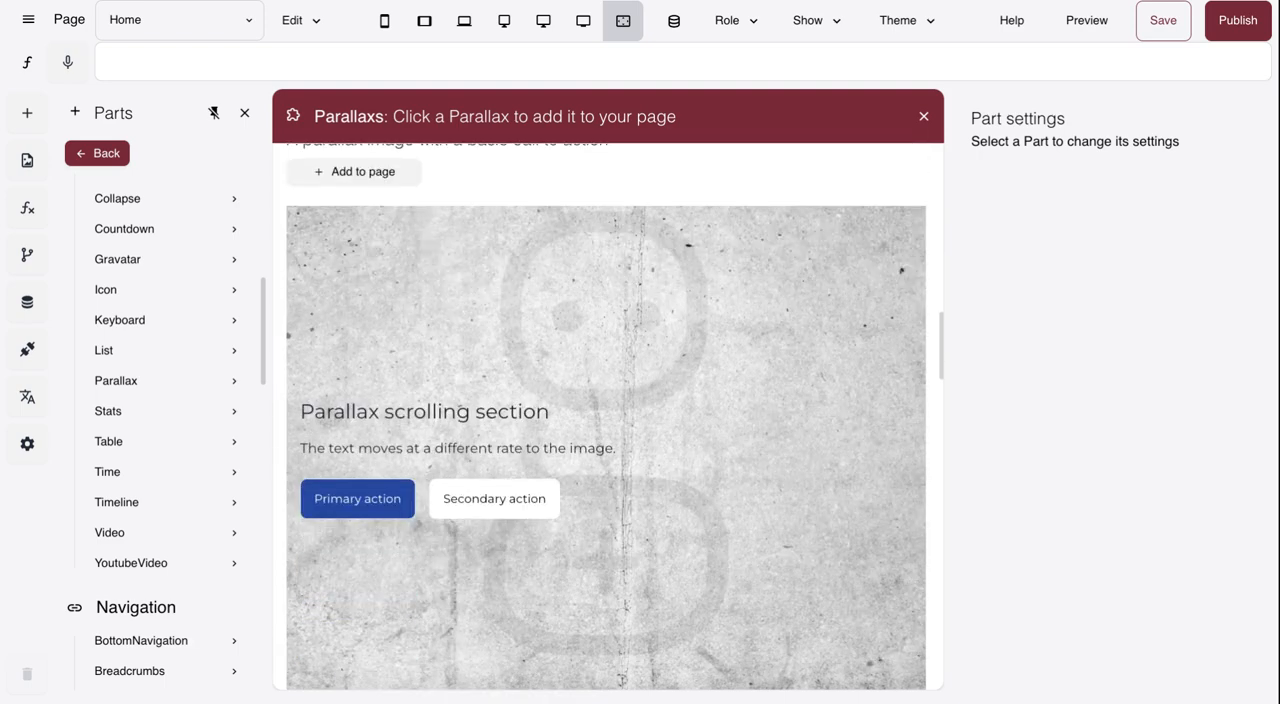
scroll(606, 416, "down", 4)
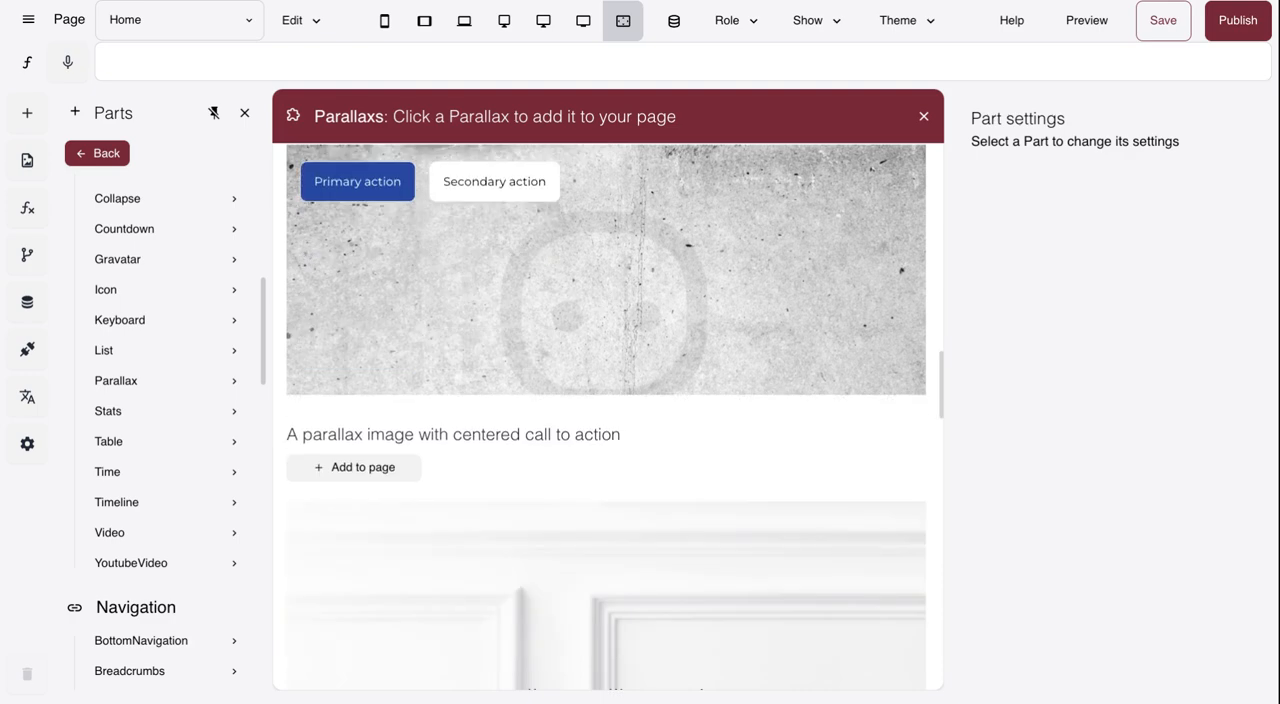
scroll(606, 416, "down", 4)
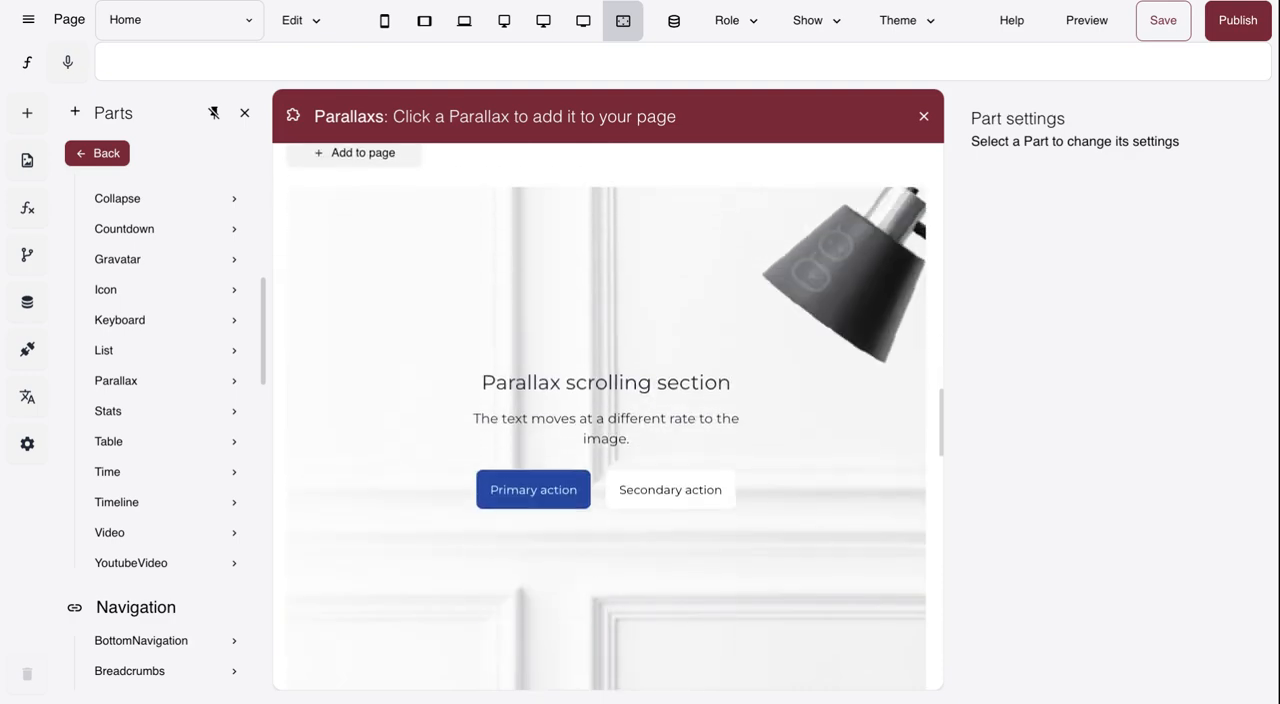
scroll(606, 416, "down", 2)
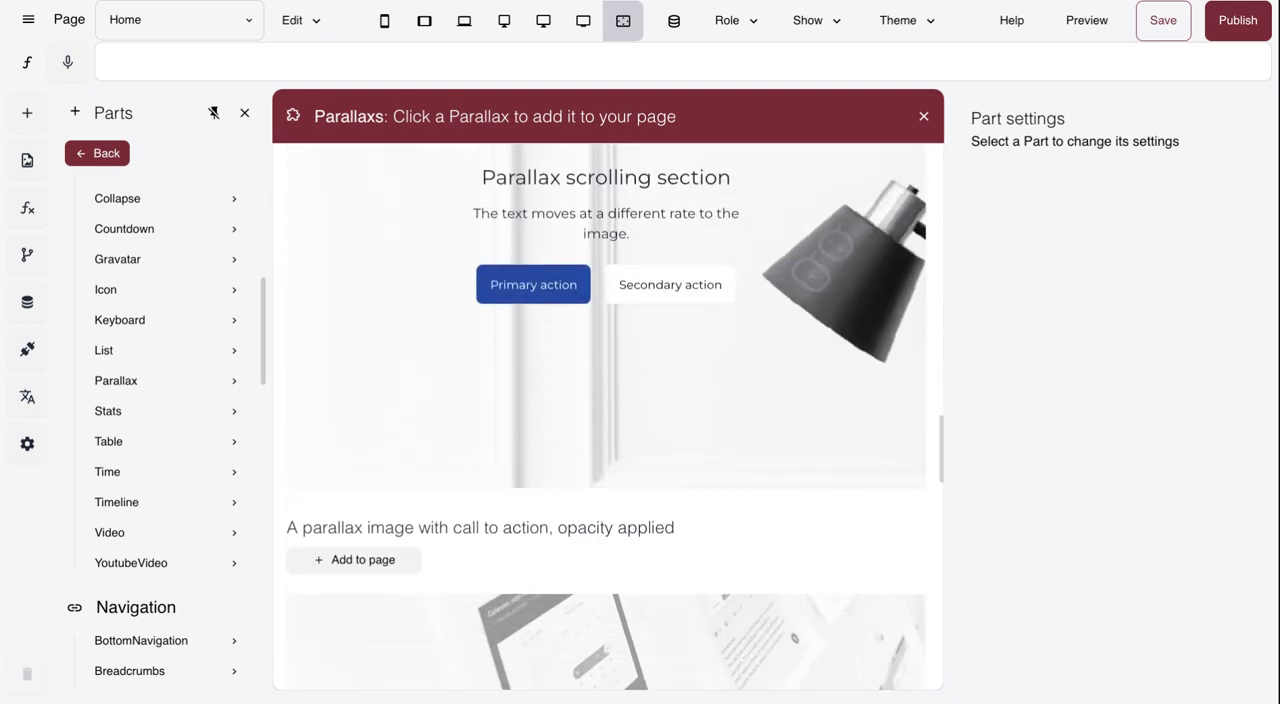
scroll(606, 416, "down", 2)
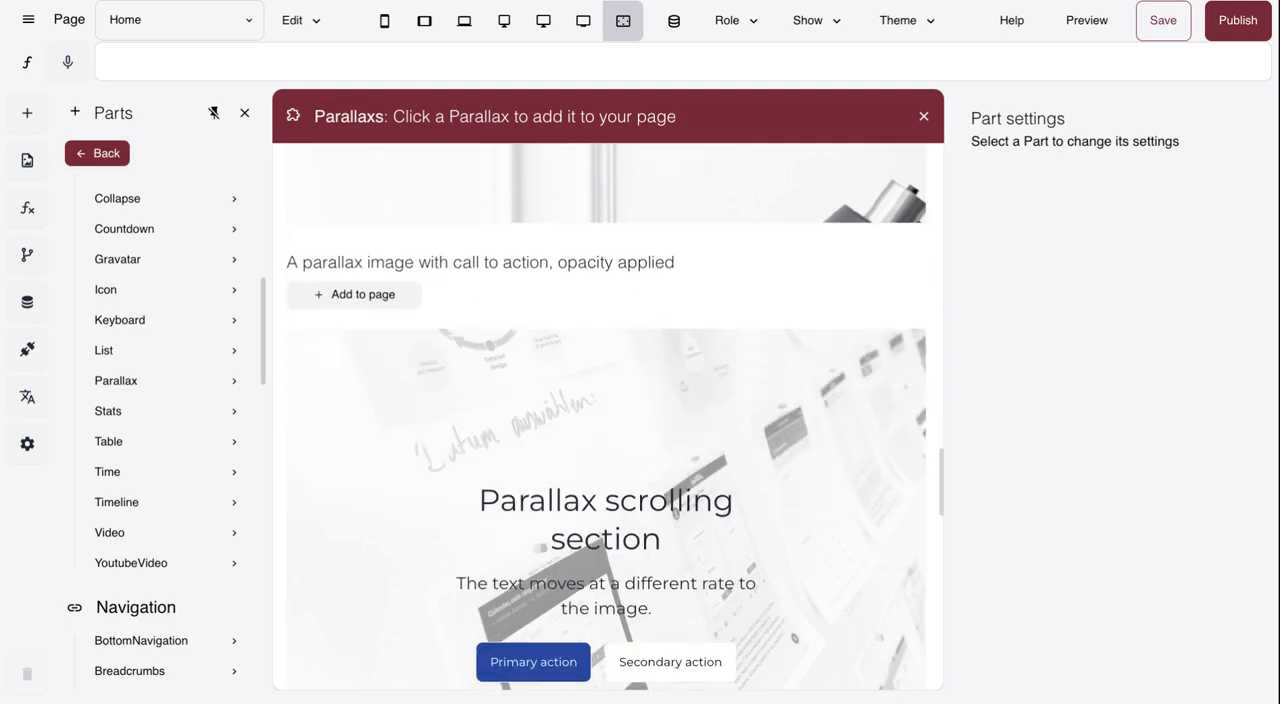
scroll(606, 416, "up", 3)
scroll(606, 416, "up", 10)
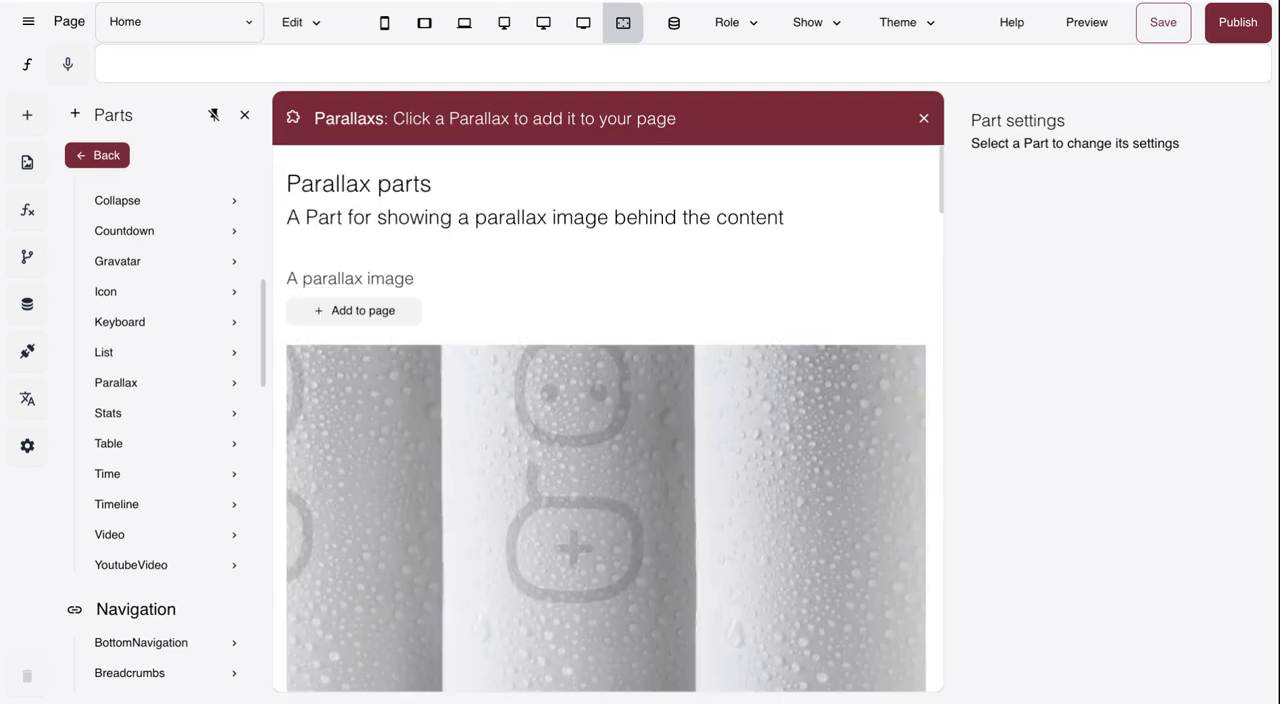
- Add the plain parallax image part to the Home page and set its image to About1.webp from the media library
scroll(606, 416, "down", 1)
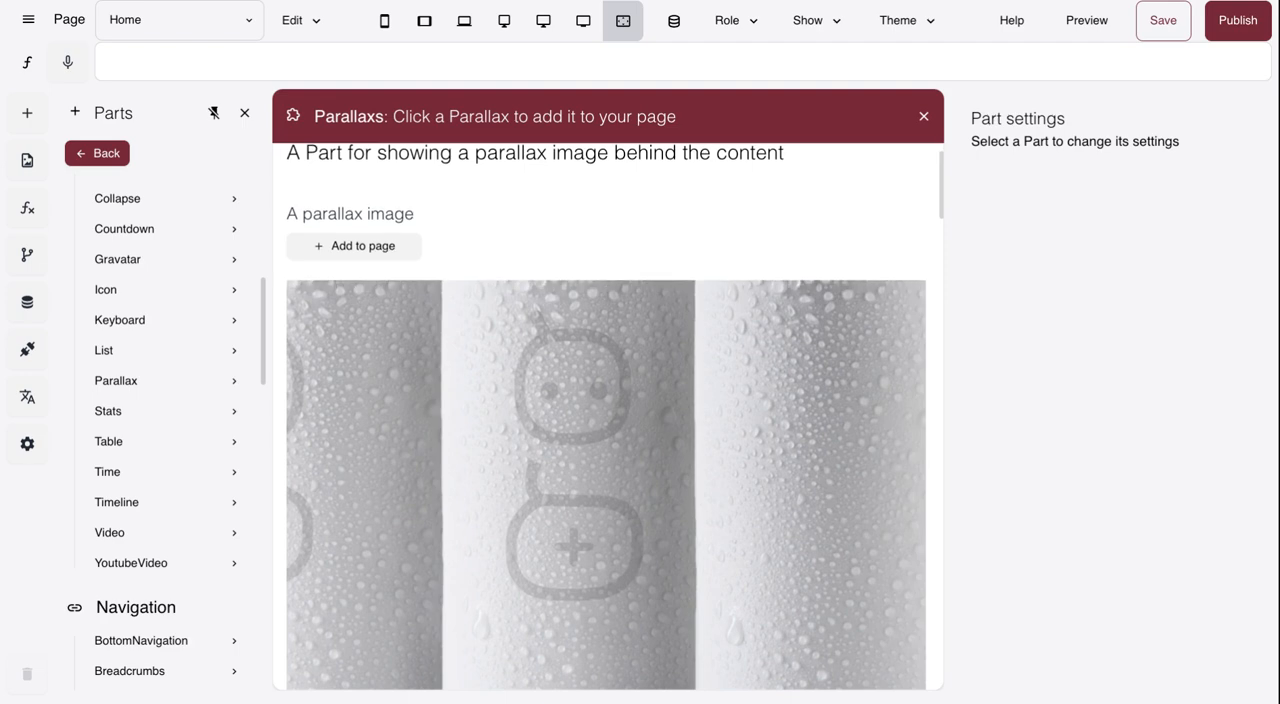
left_click(393, 248)
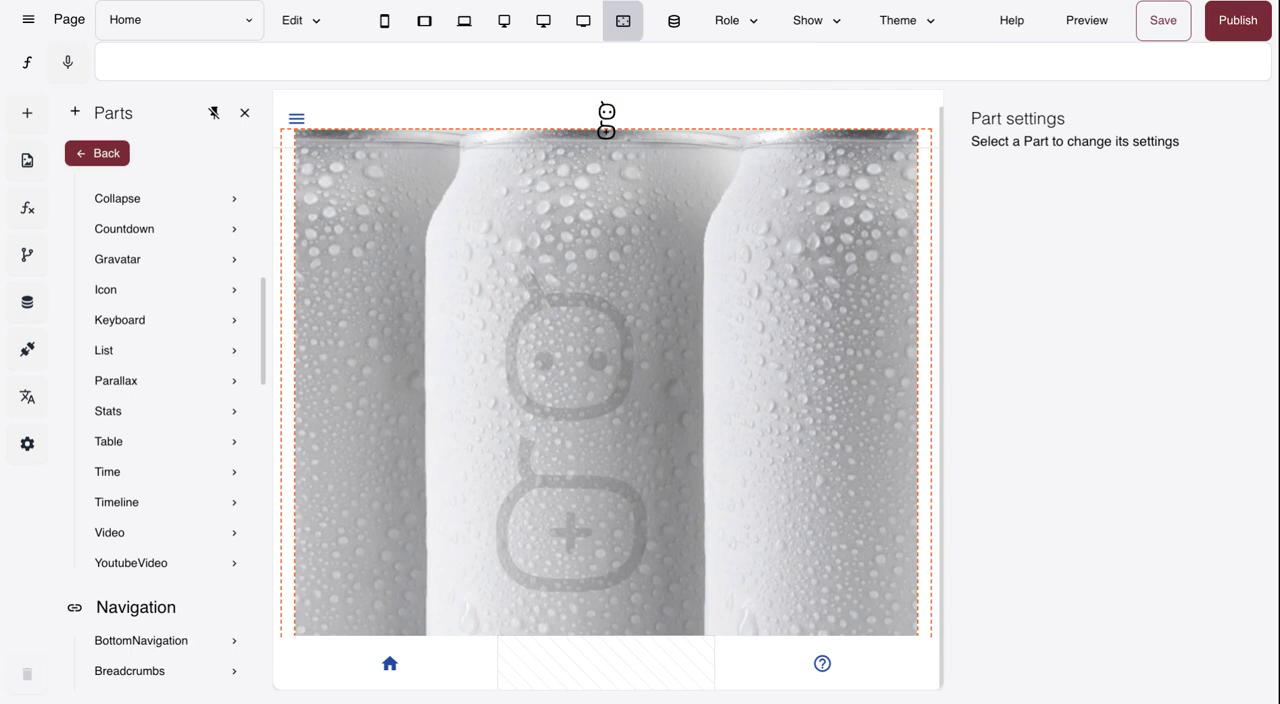
left_click(606, 382)
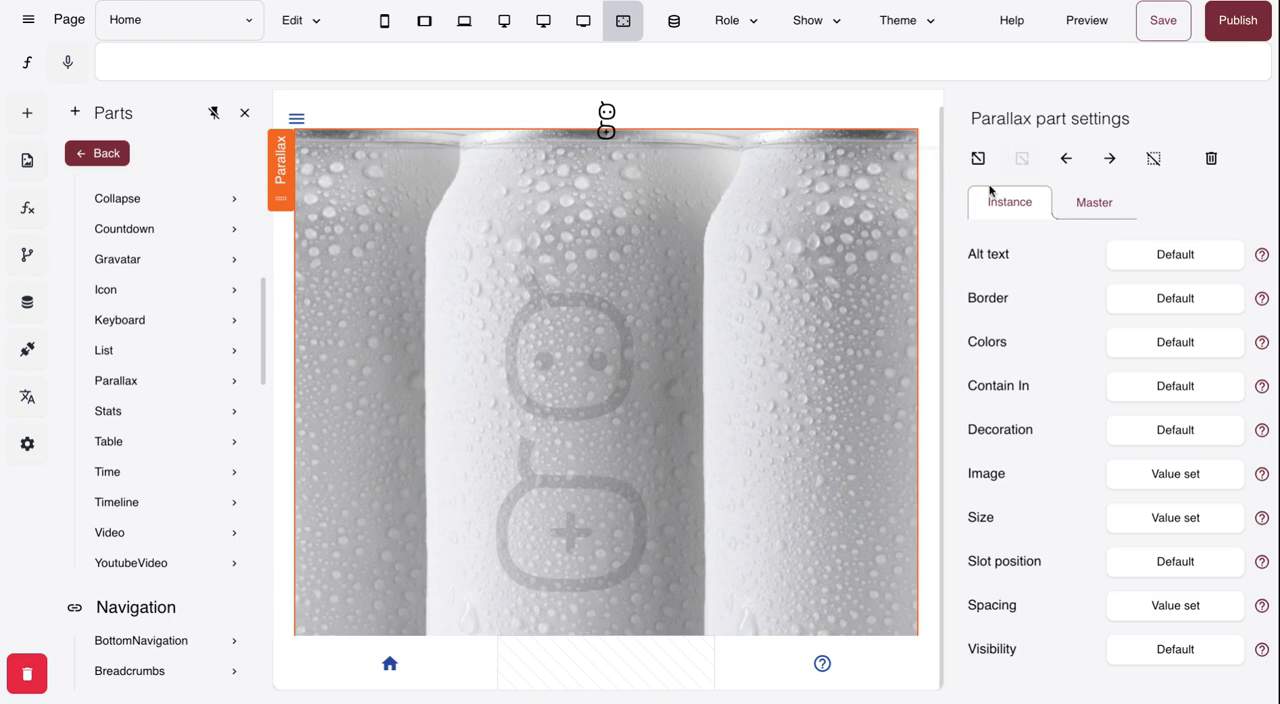
left_click(1168, 480)
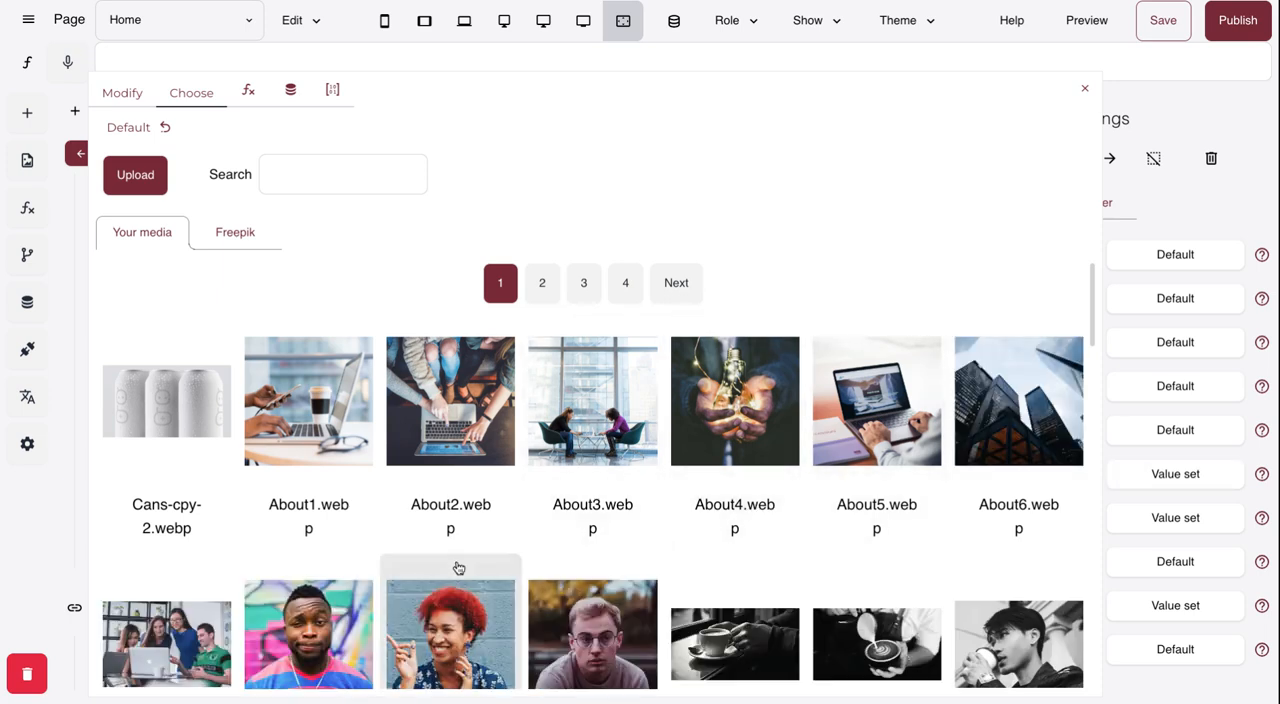
scroll(458, 568, "down", 1)
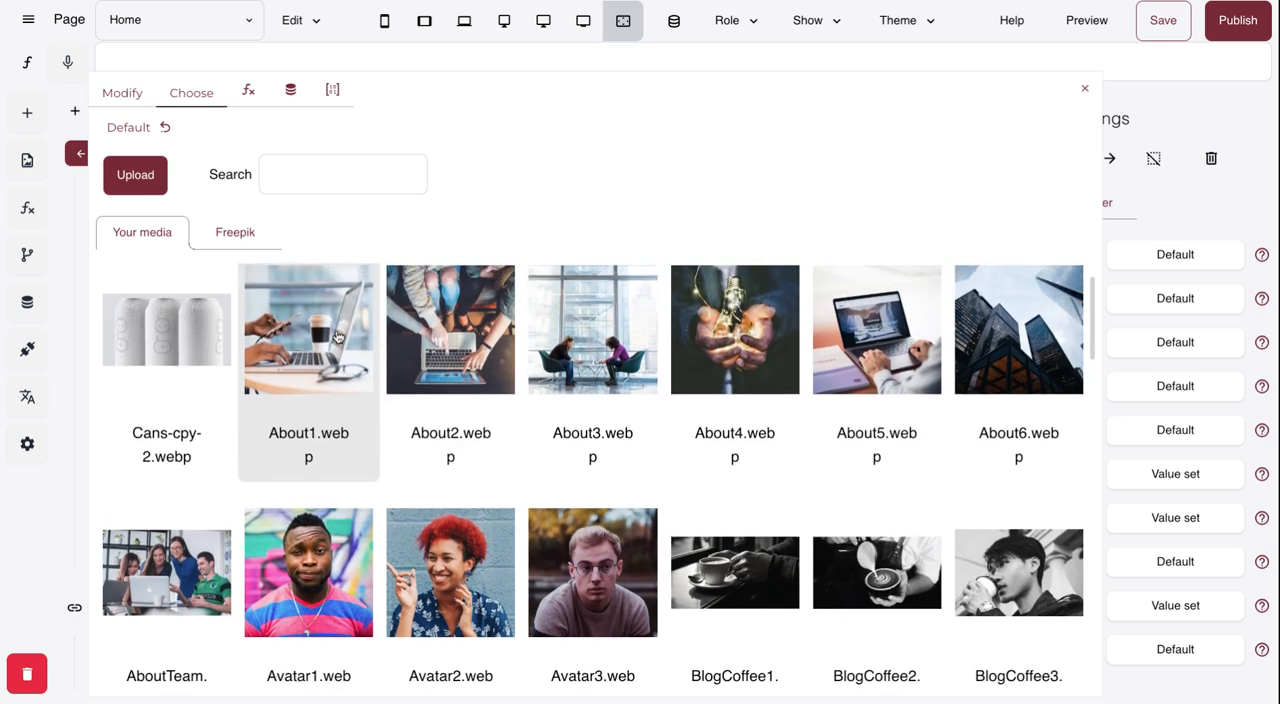
left_click(338, 337)
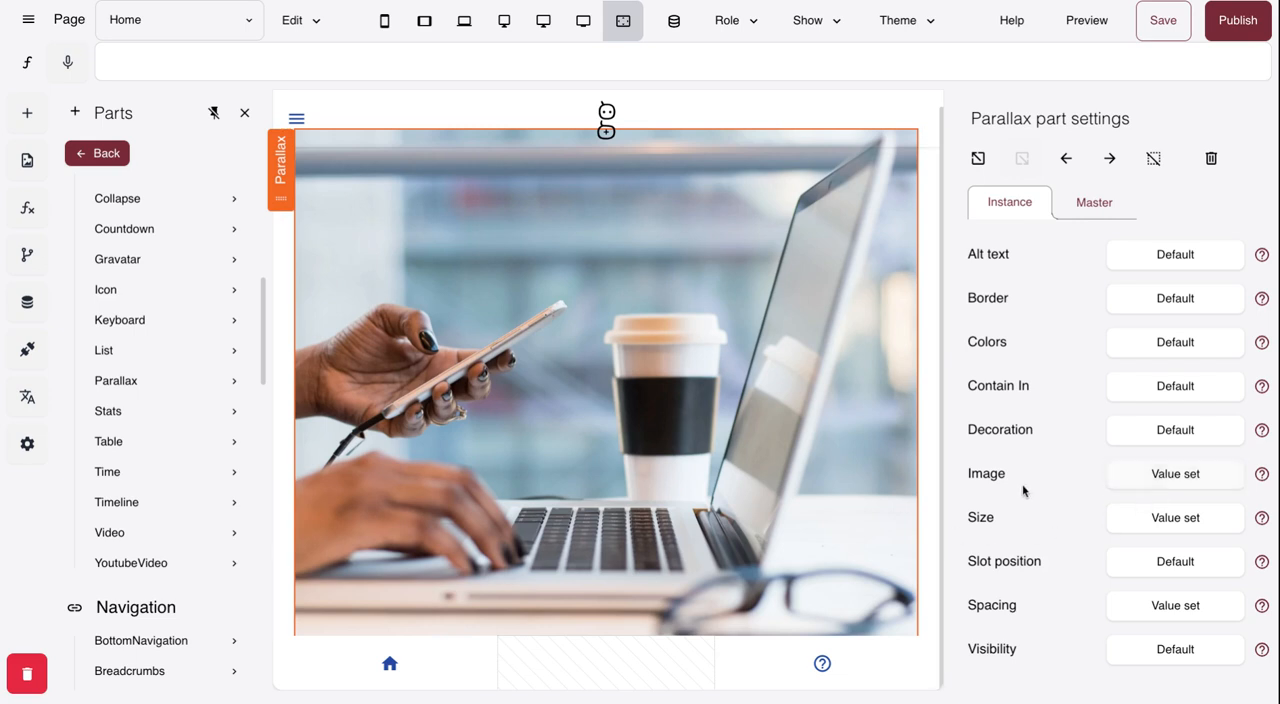
- Flip the parallax part's image horizontally and save it under the name About1.webp
left_click(1173, 478)
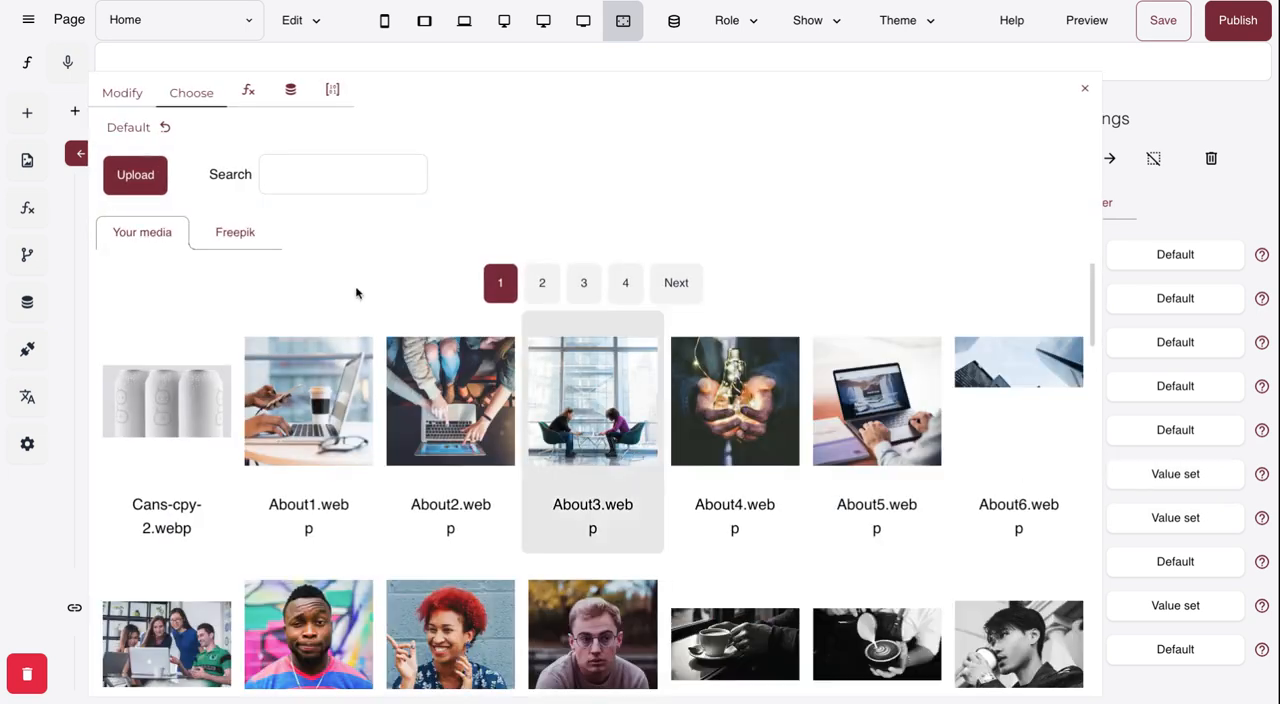
left_click(131, 92)
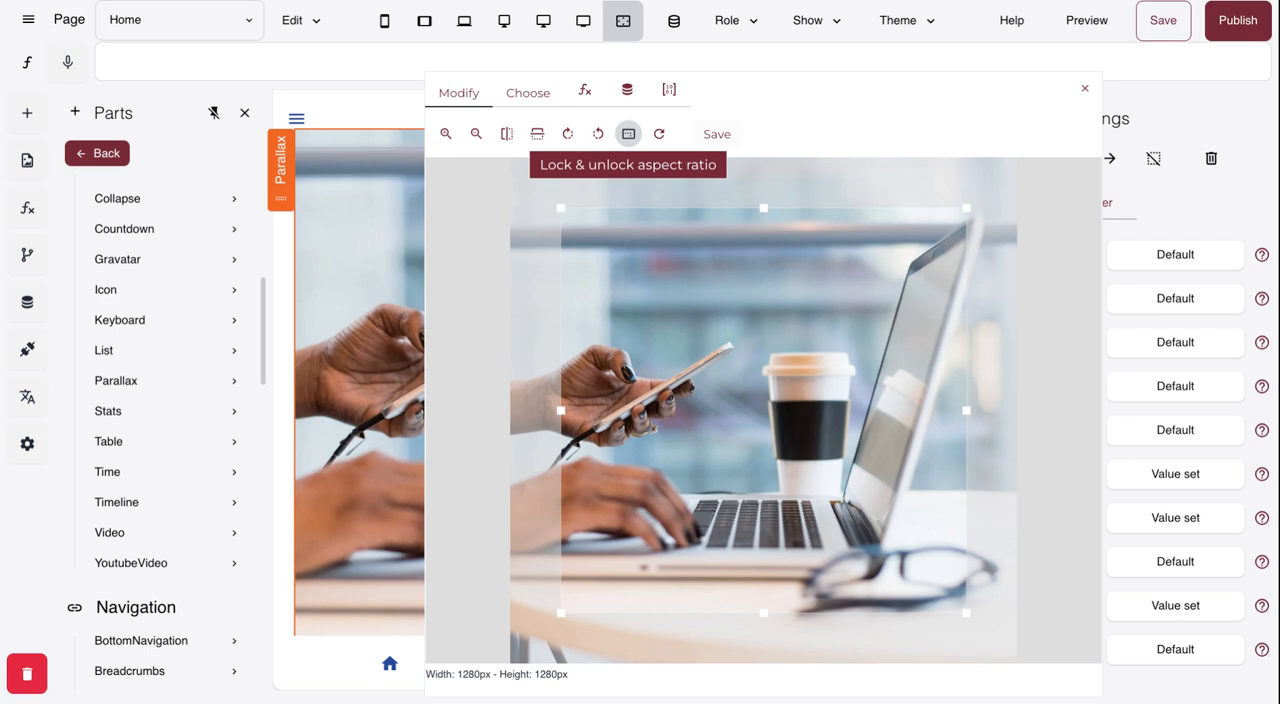
left_click(510, 139)
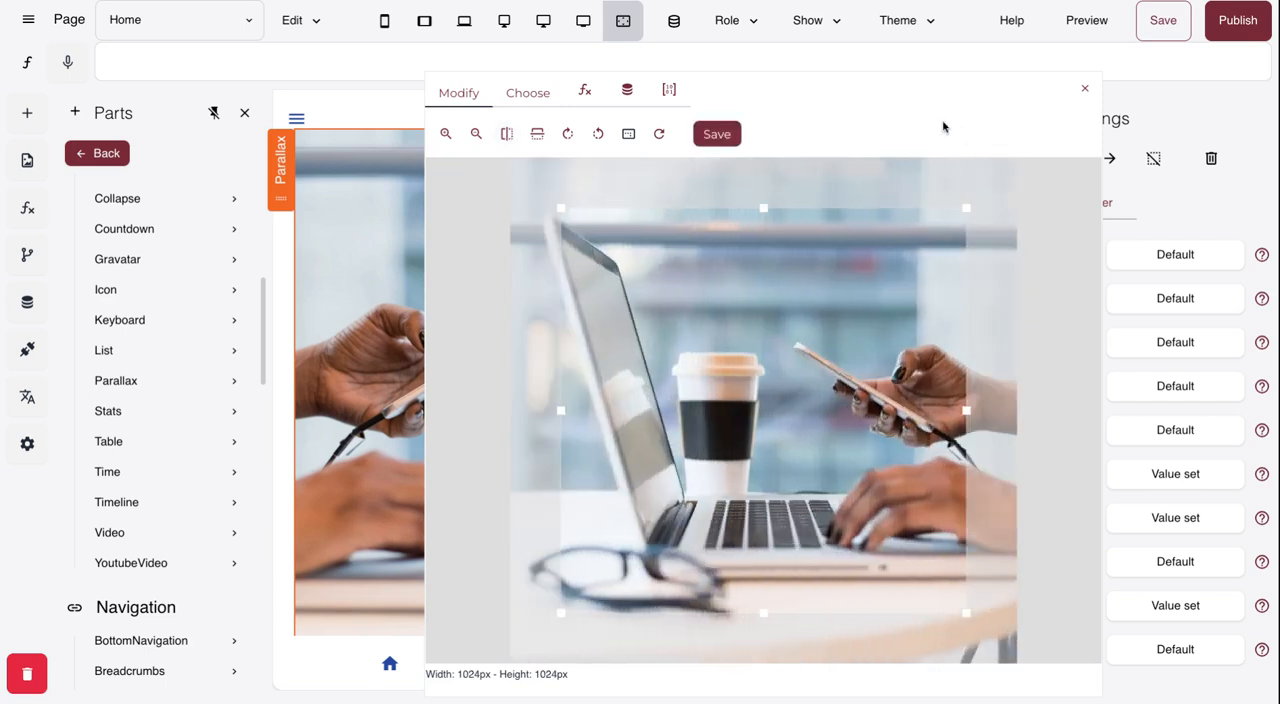
left_click(718, 135)
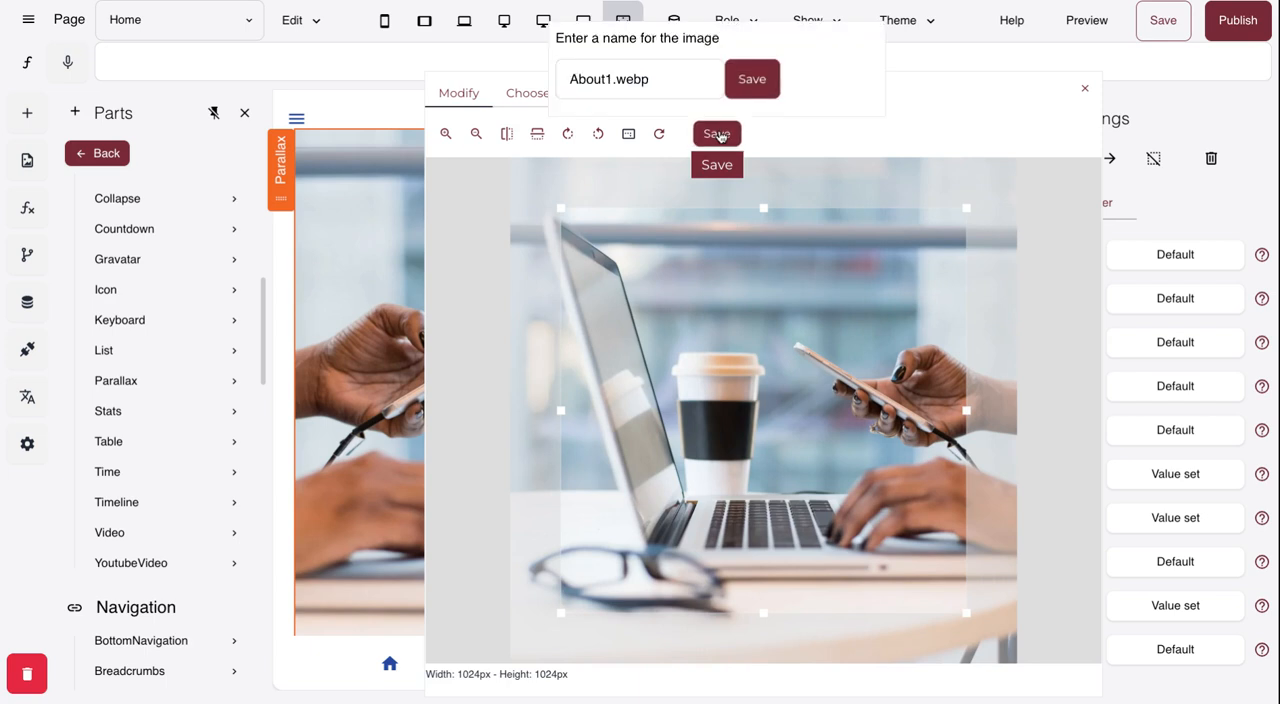
left_click(755, 82)
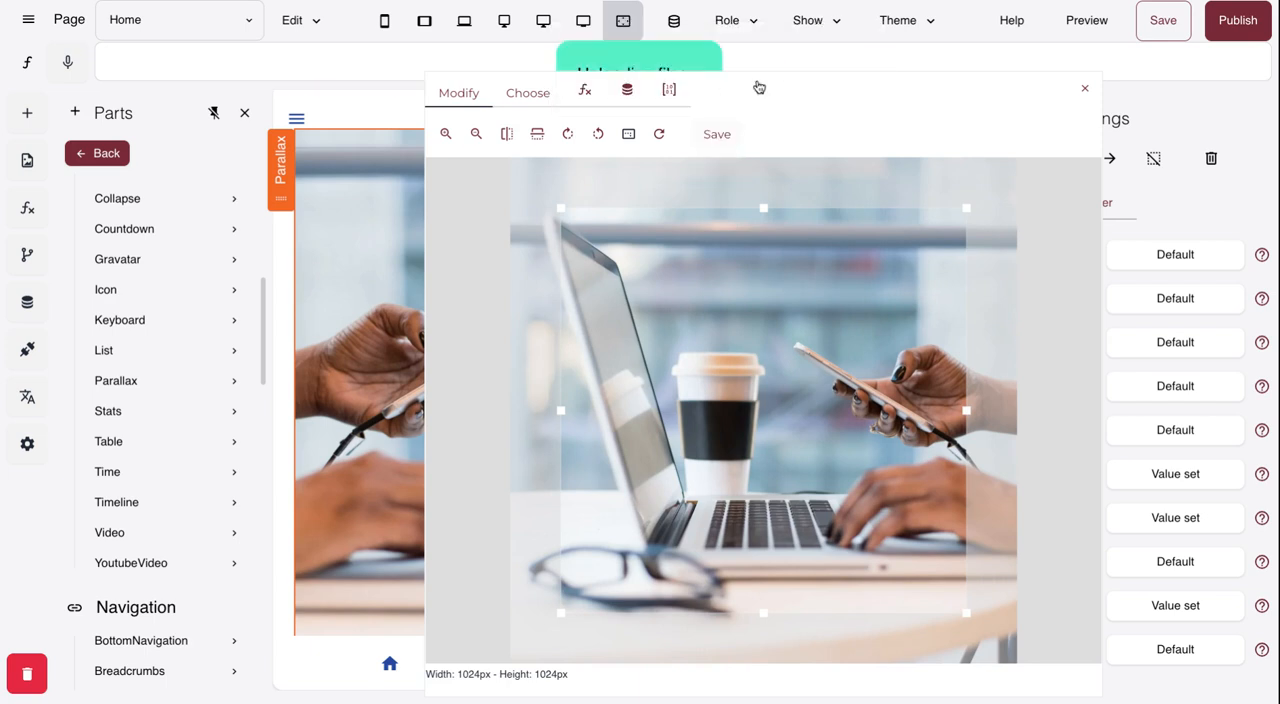
left_click(1084, 89)
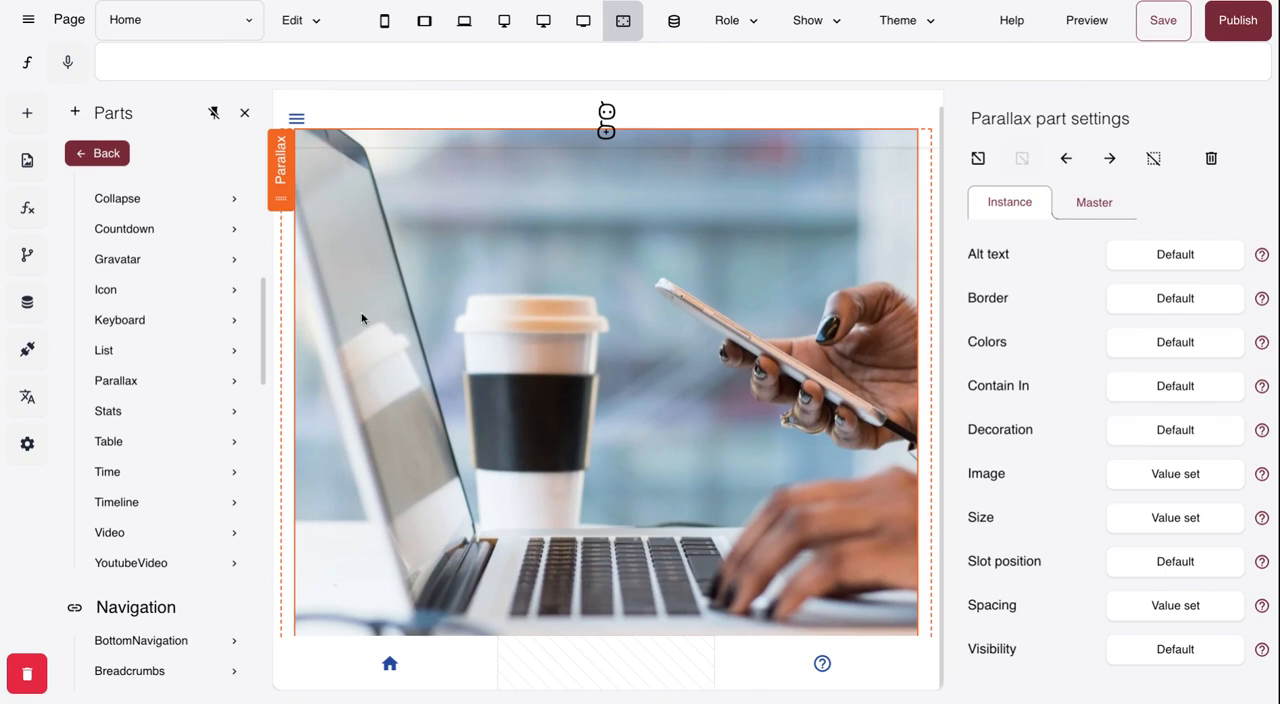
- Delete the Parallax part with the laptop image from the page
left_click(934, 166)
left_click(1022, 158)
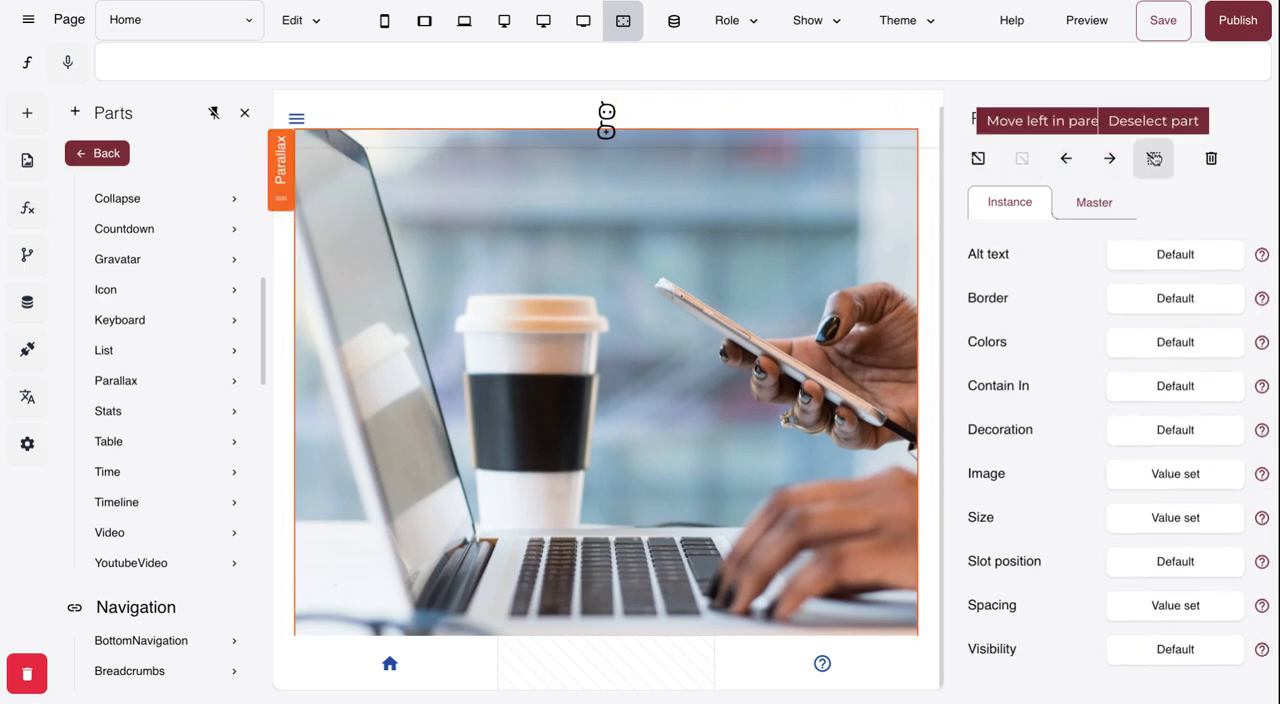
left_click(1210, 158)
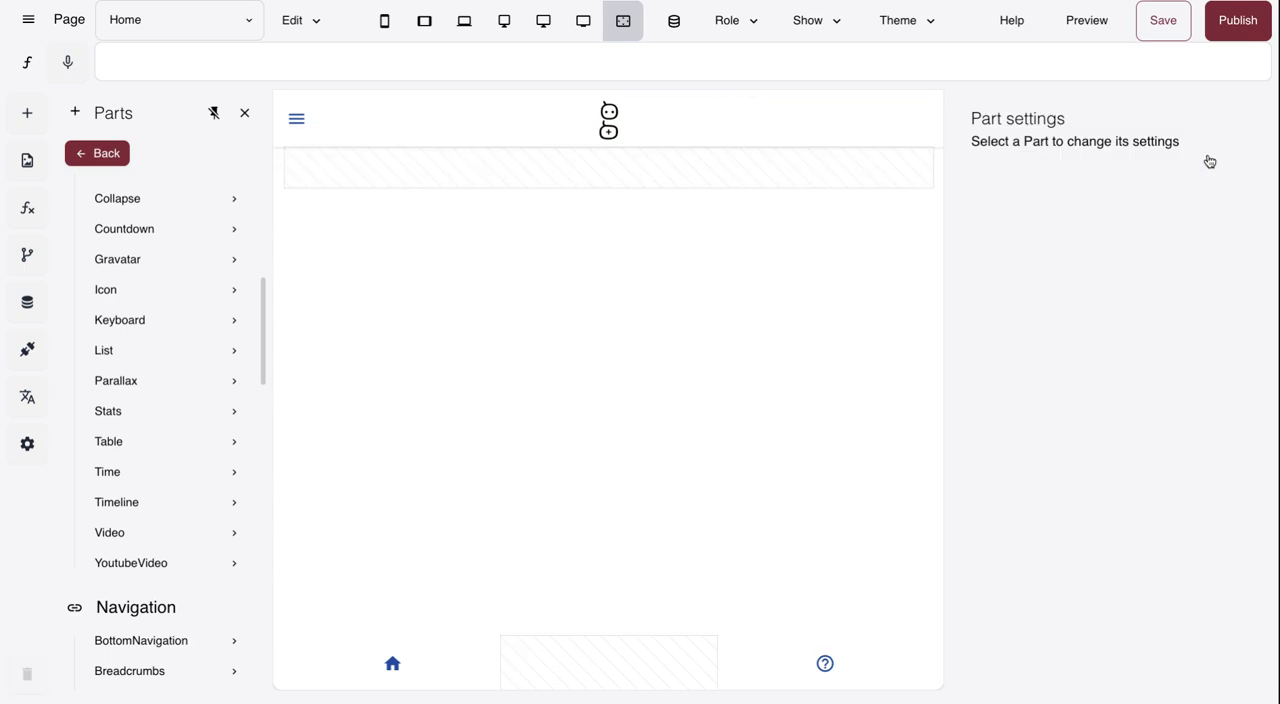
- Add the parallax image with centered text to the empty container on the page
left_click(466, 170)
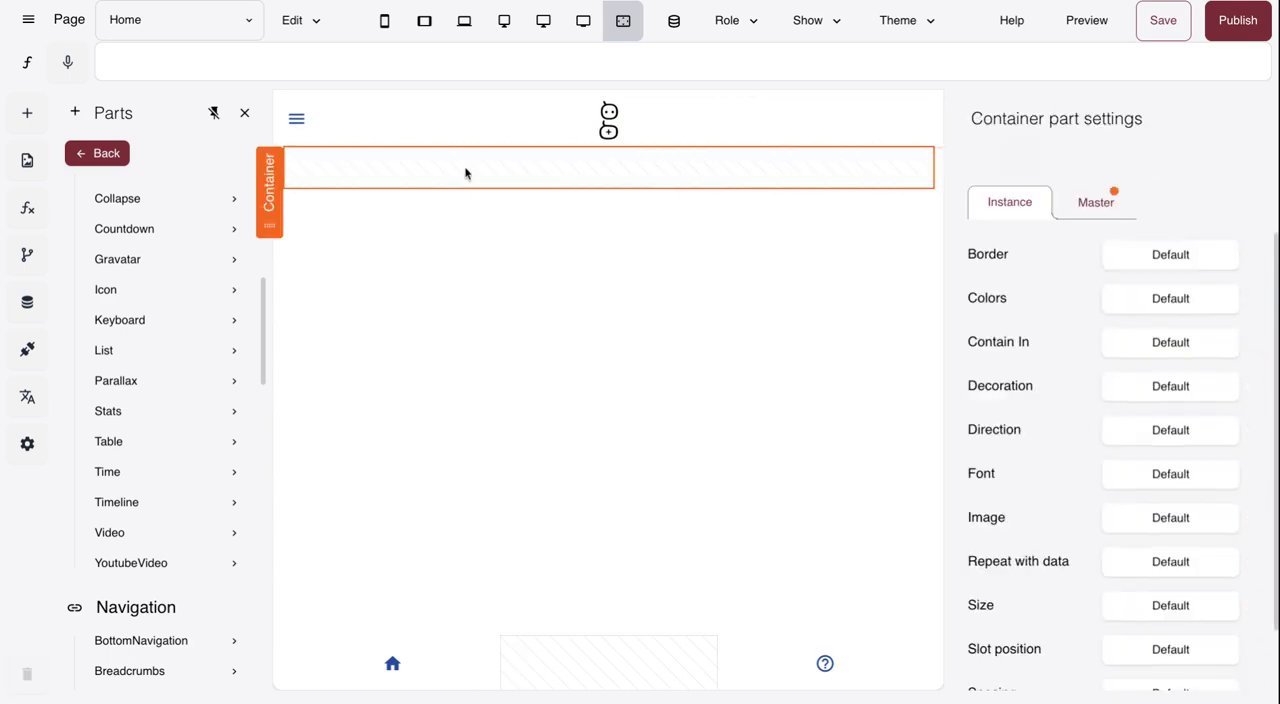
left_click(128, 379)
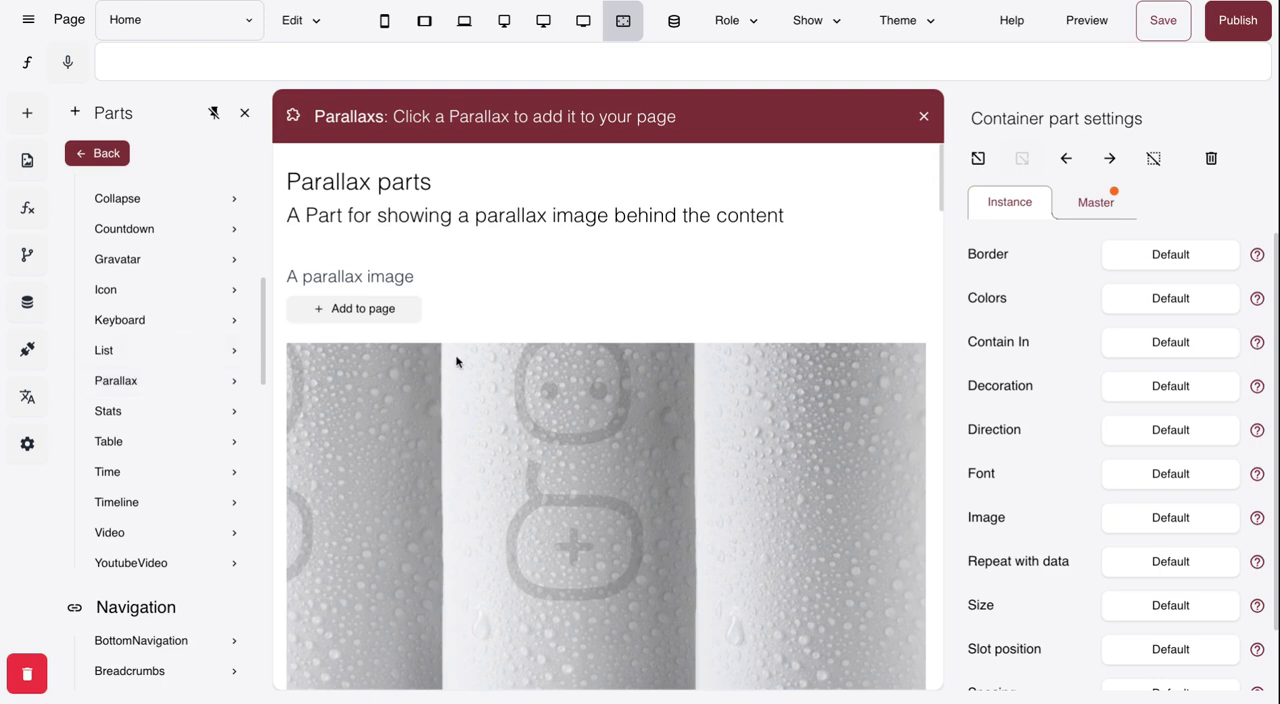
scroll(456, 362, "down", 3)
scroll(456, 362, "down", 5)
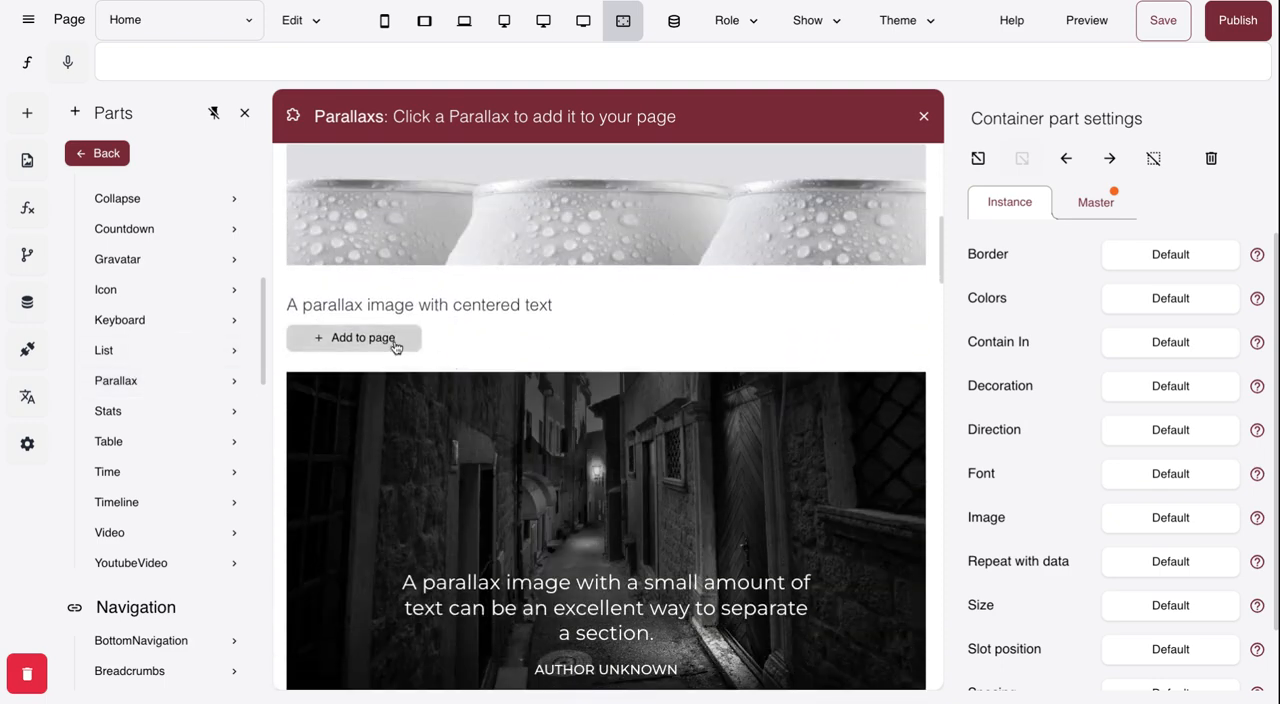
left_click(395, 342)
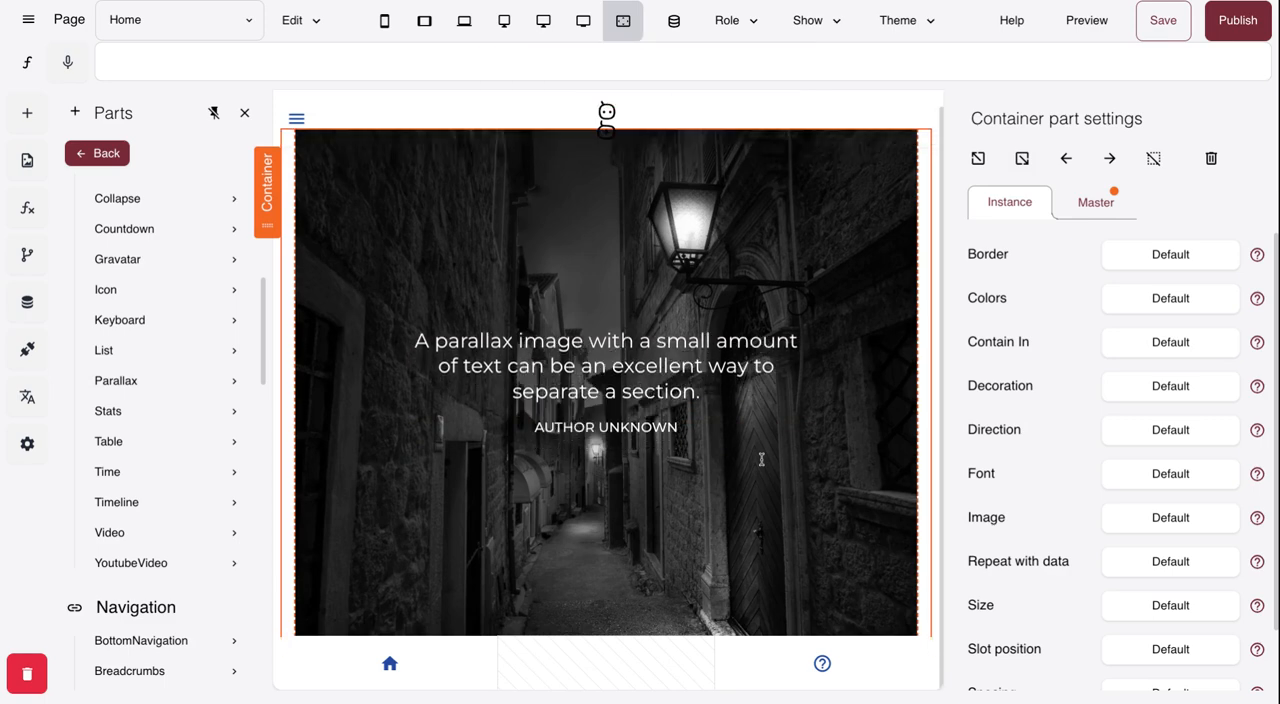
- Select the Parallax part enclosing the centered text's row and replace its image with About4.webp
left_click(828, 310)
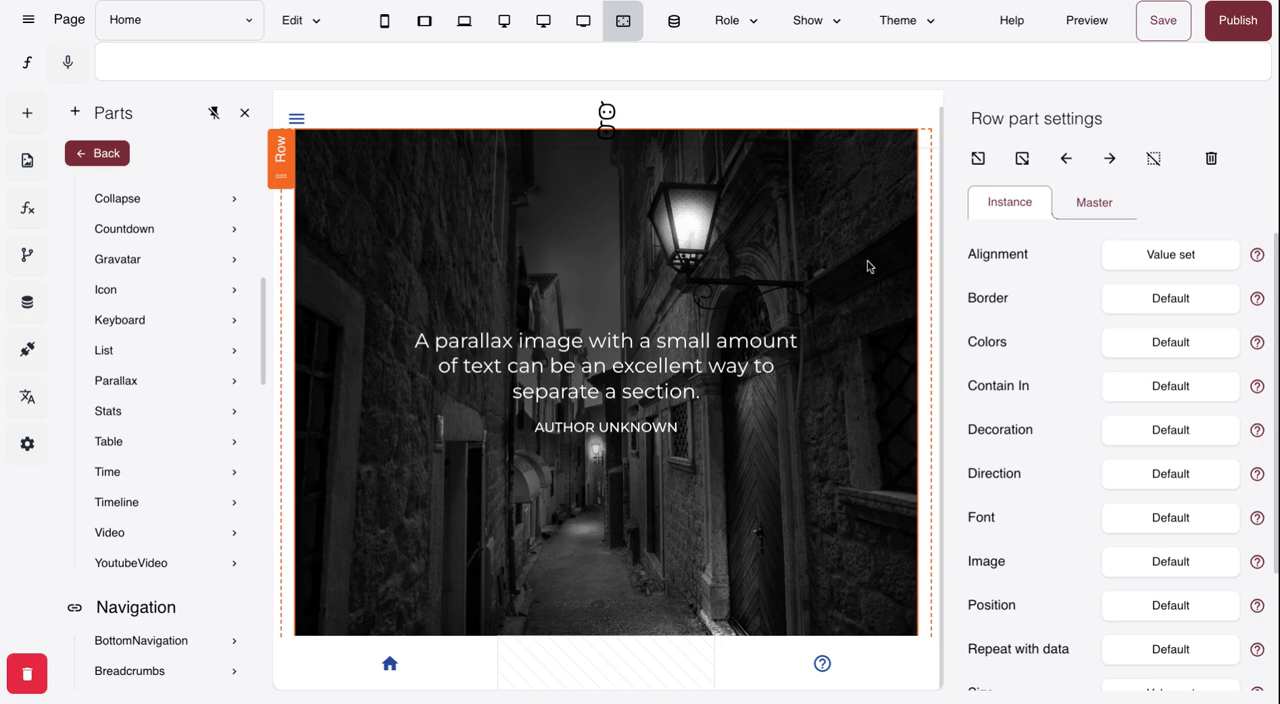
left_click(977, 160)
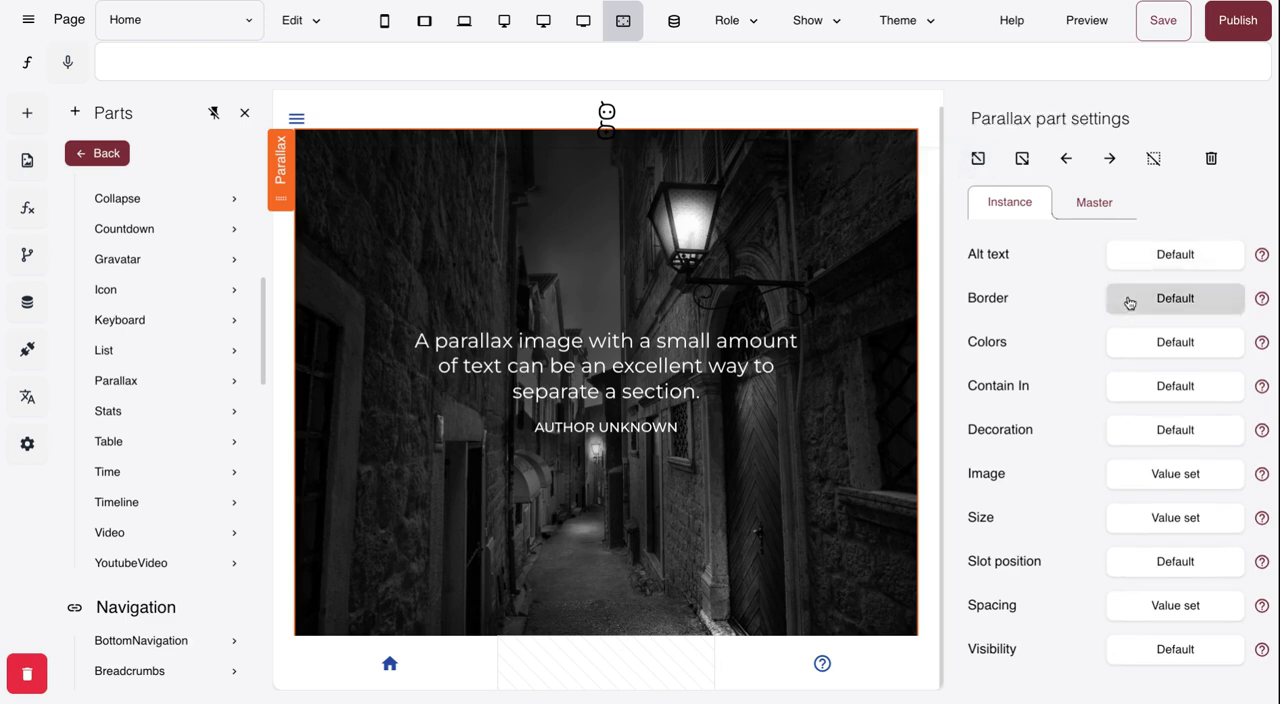
left_click(1192, 476)
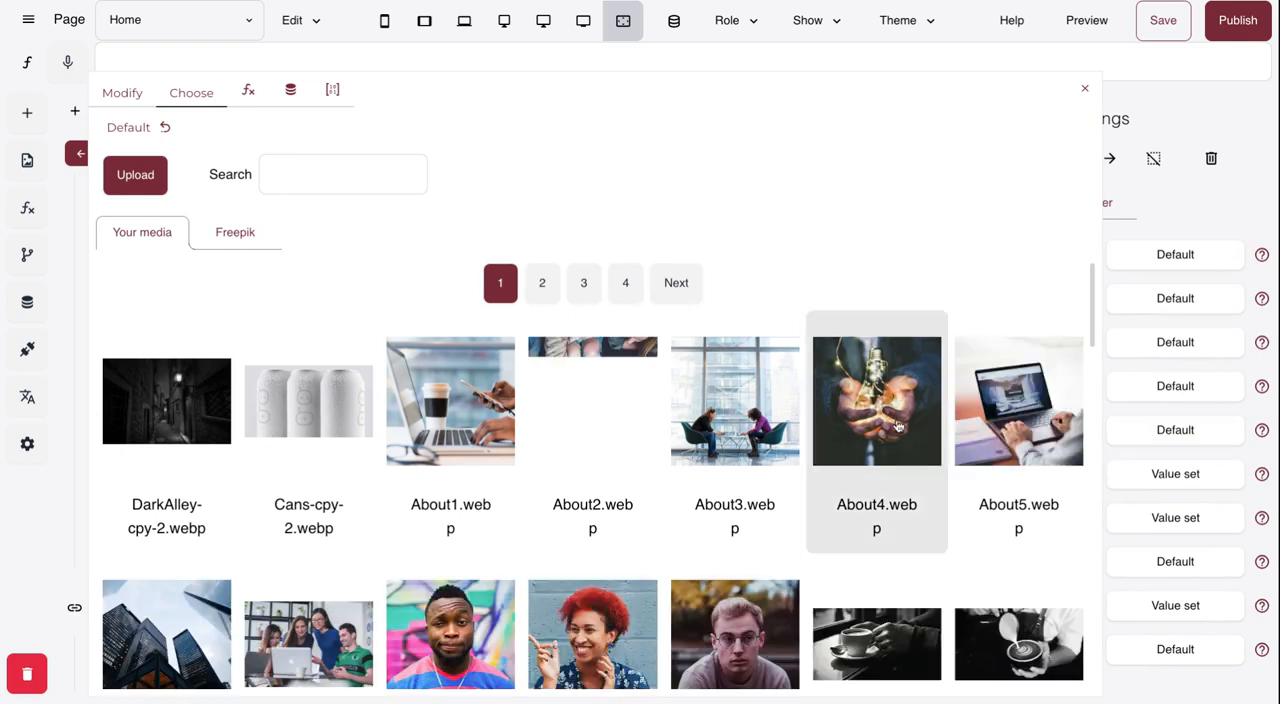
left_click(896, 425)
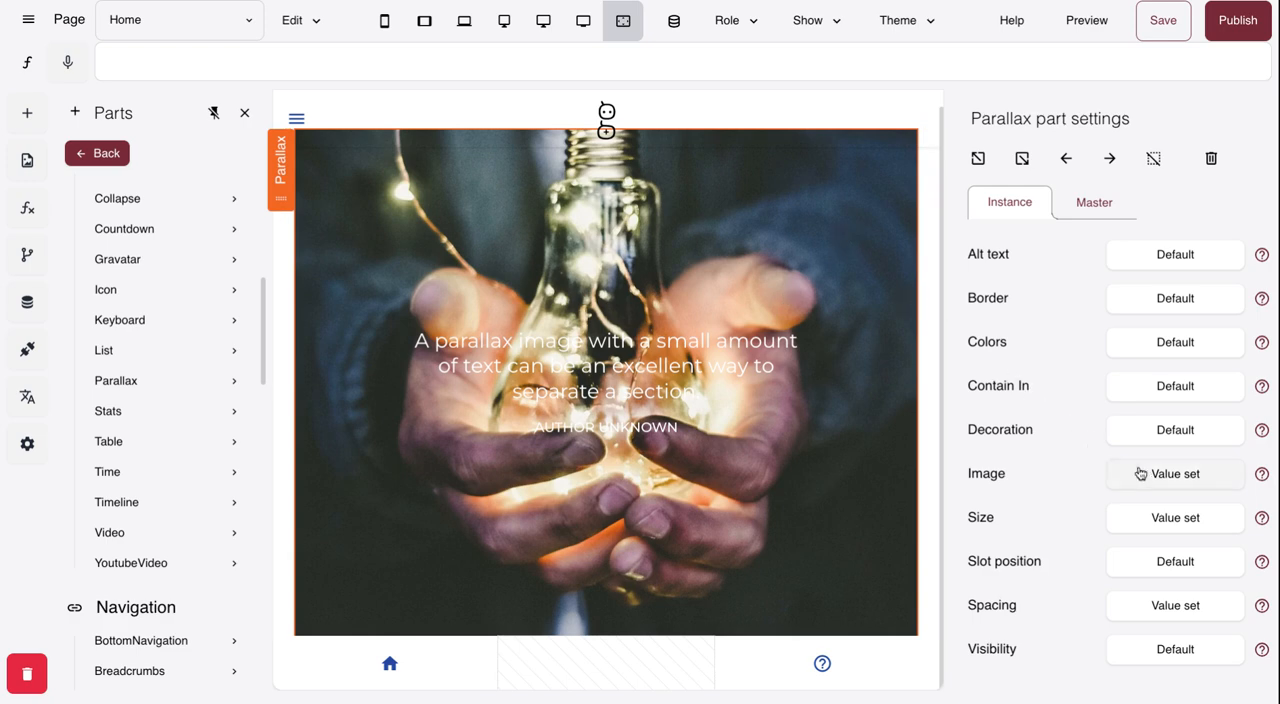
- Set the Parallax part's image opacity to 0.3 in its decoration settings
left_click(1177, 432)
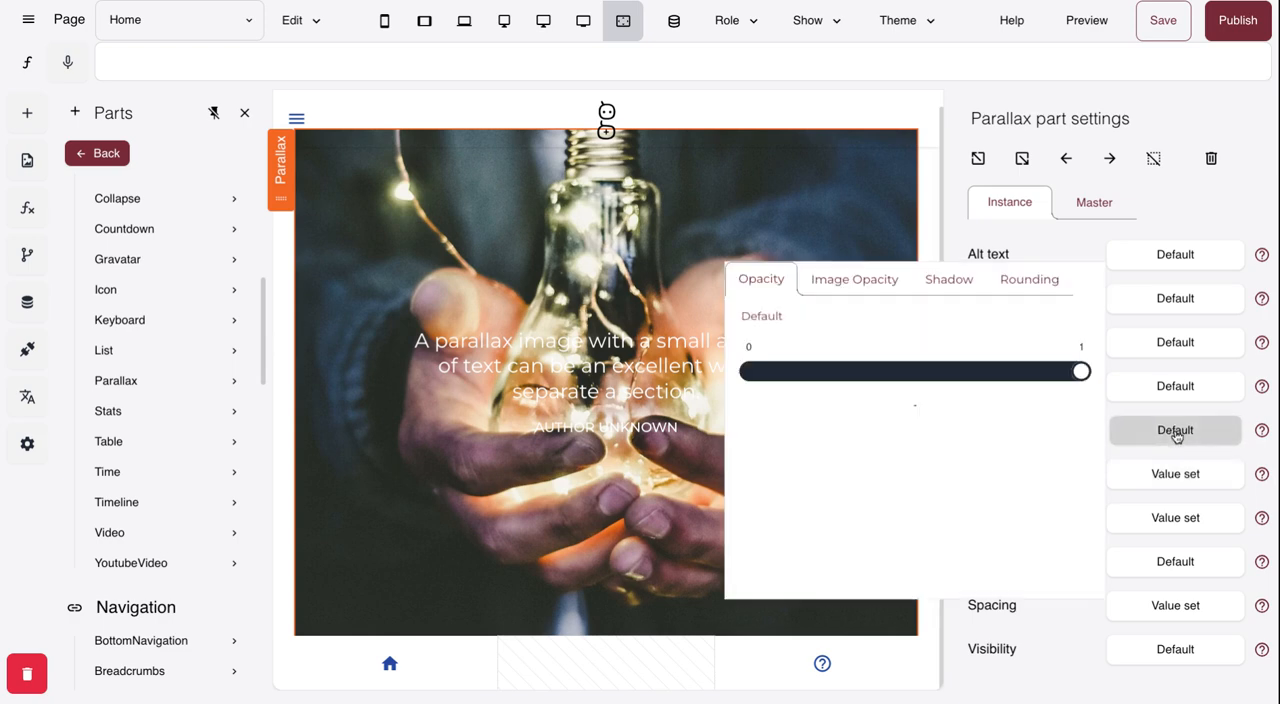
left_click(857, 285)
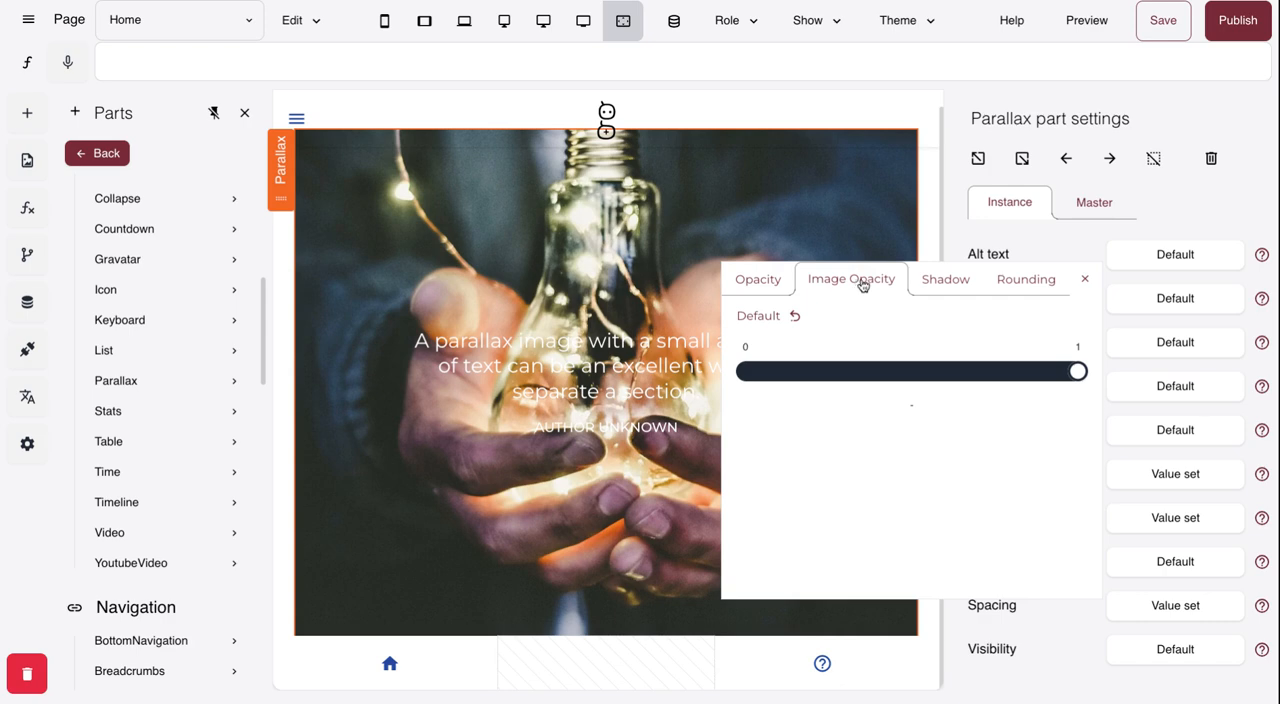
left_click_drag(1063, 375, 878, 381)
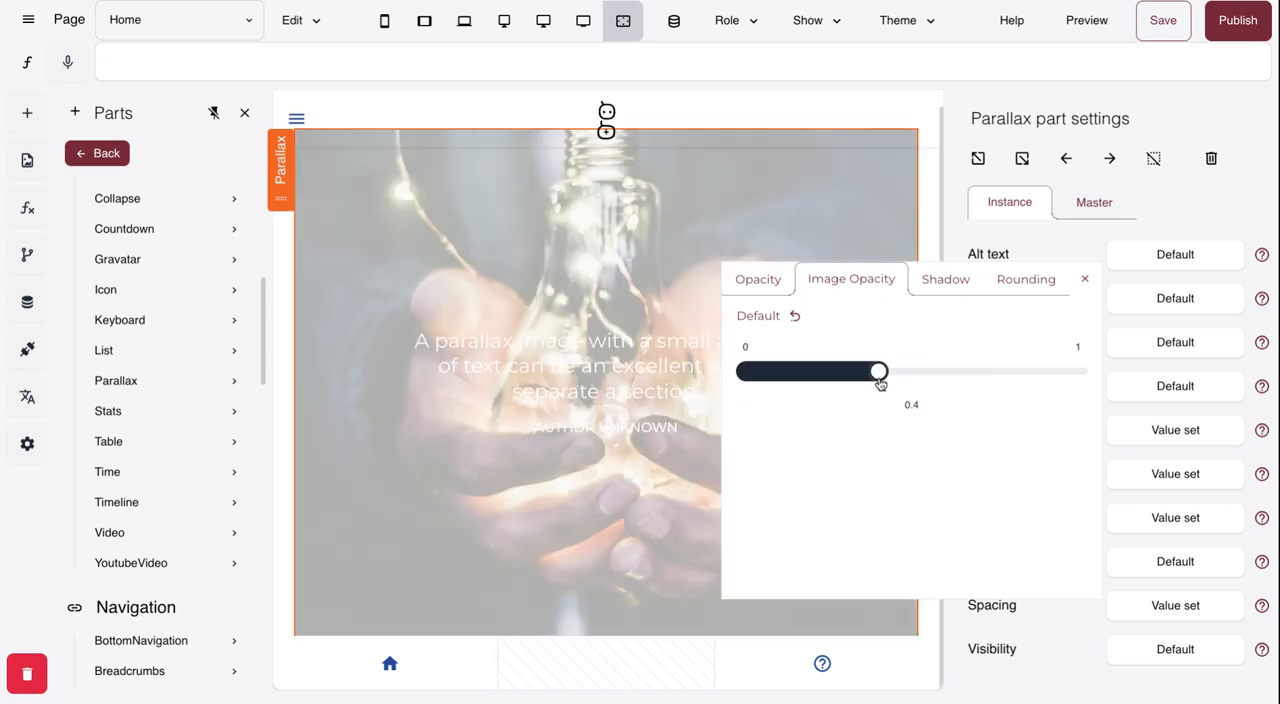
left_click_drag(879, 381, 841, 381)
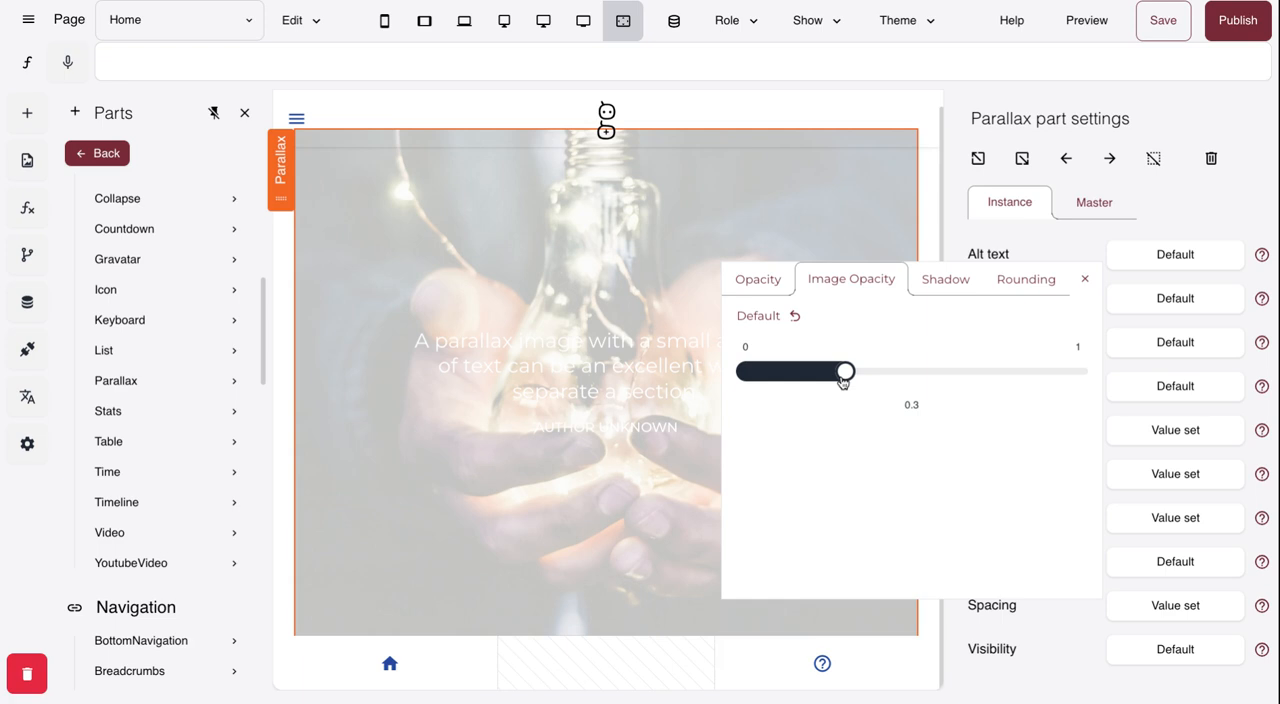
- Select the Column enclosing the centered text and set its foreground colour to the theme's Text colour
left_click(1084, 279)
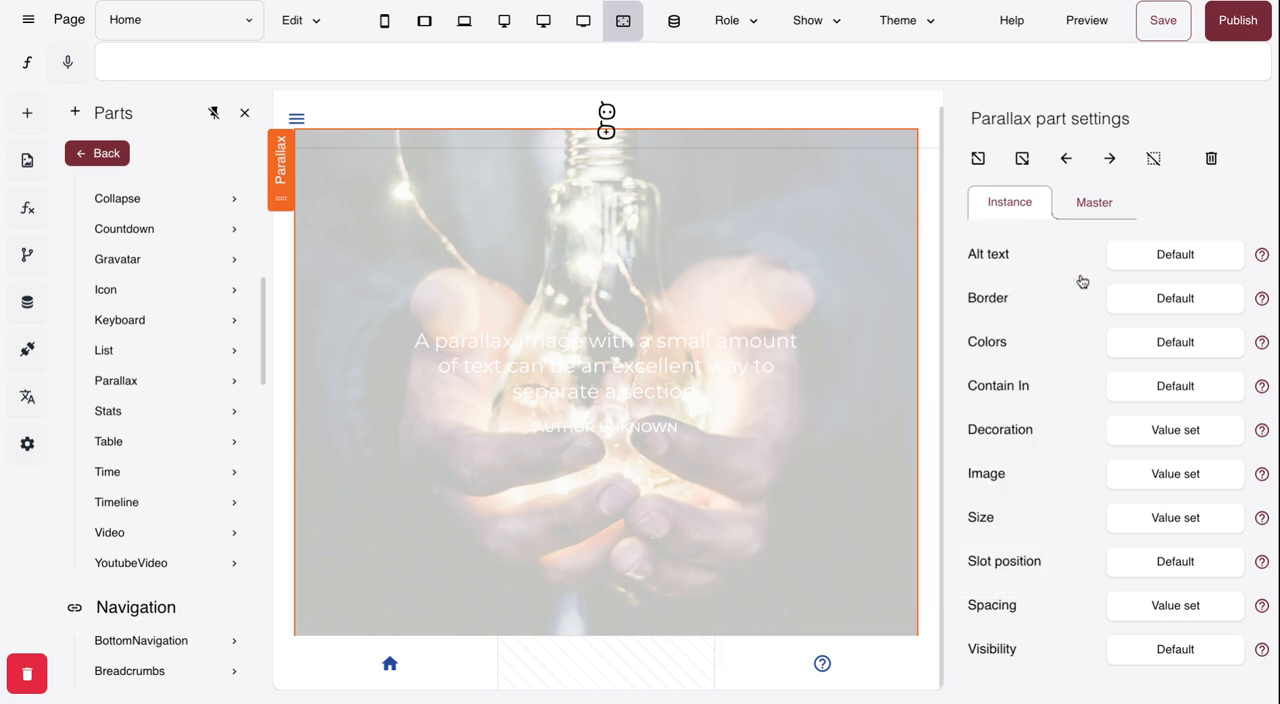
left_click(740, 343)
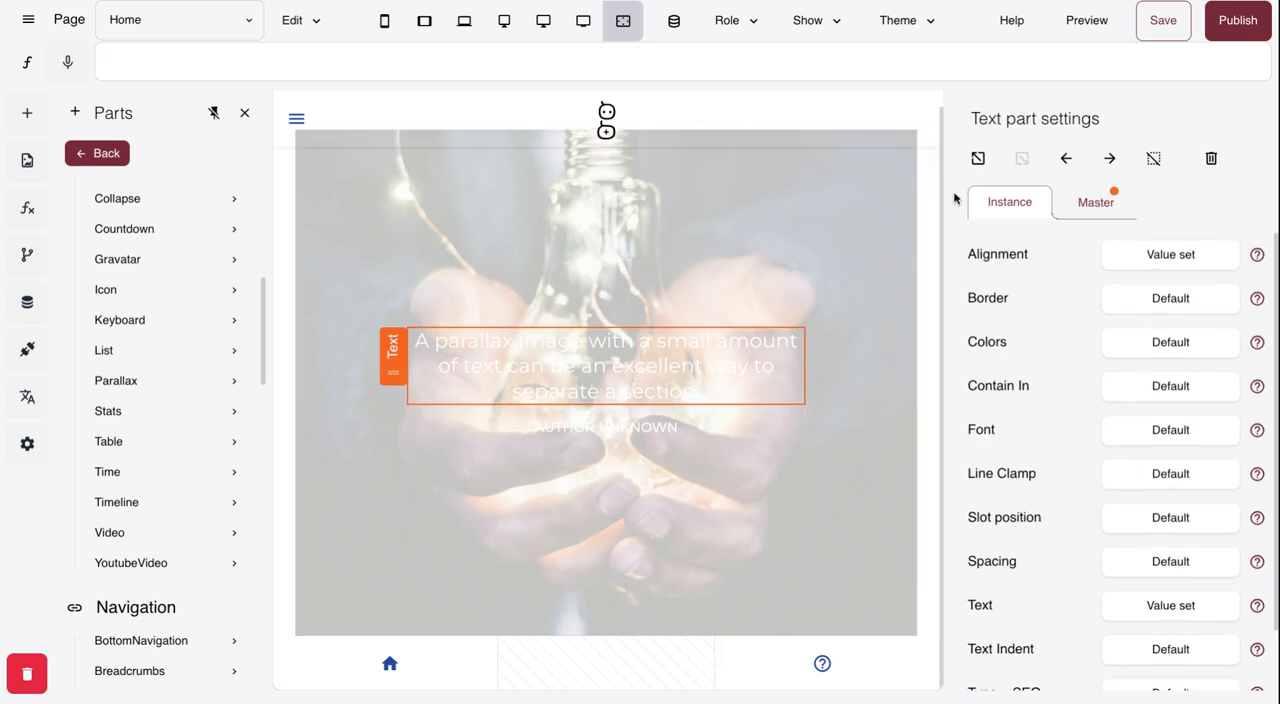
left_click(978, 160)
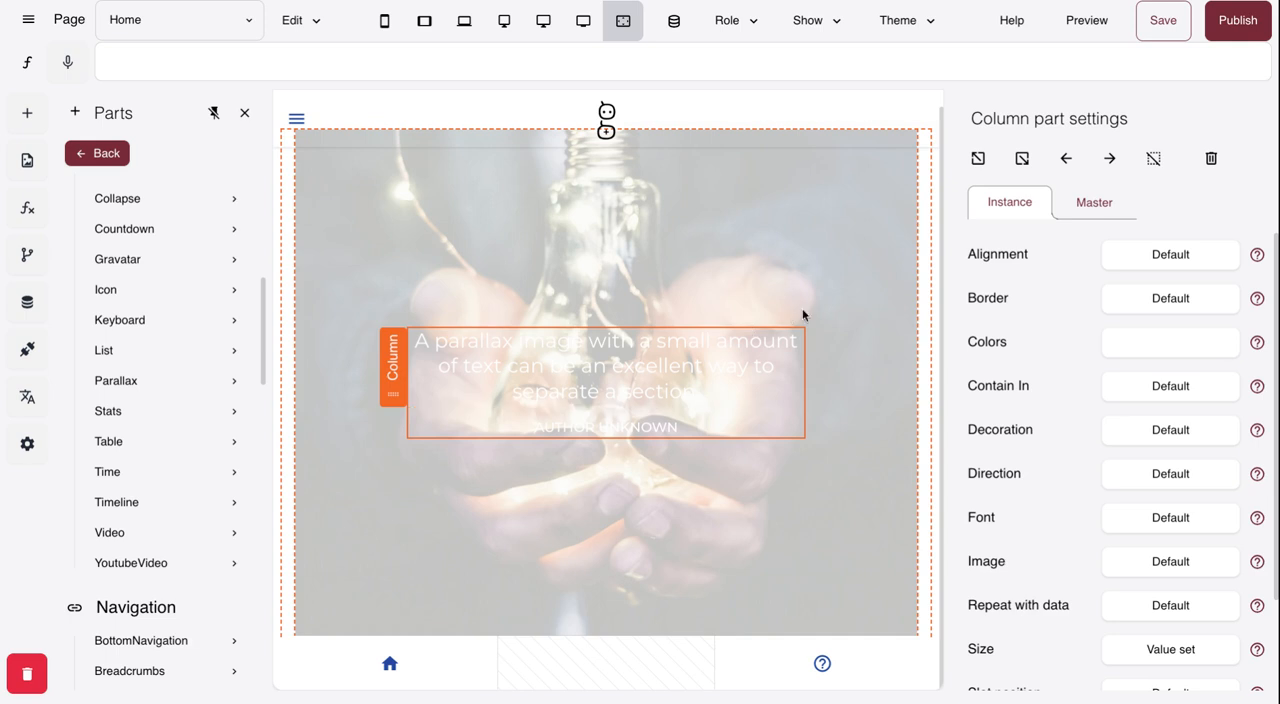
left_click(1167, 345)
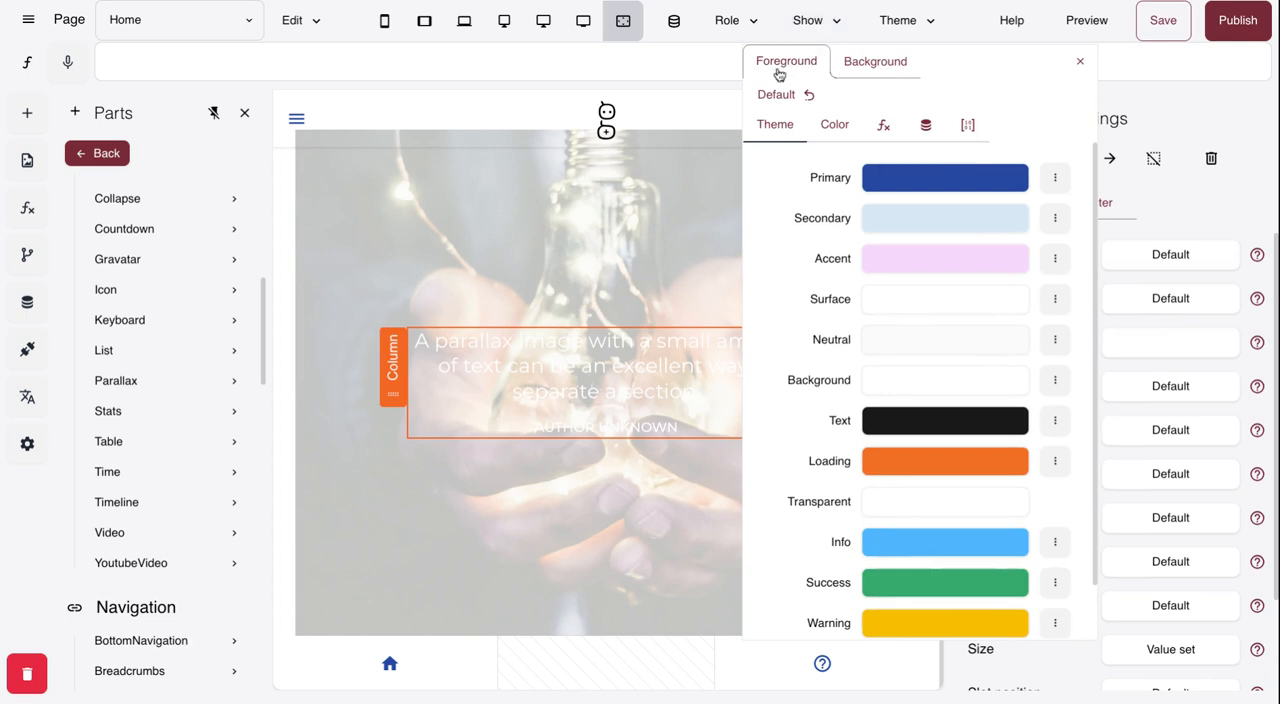
left_click(953, 421)
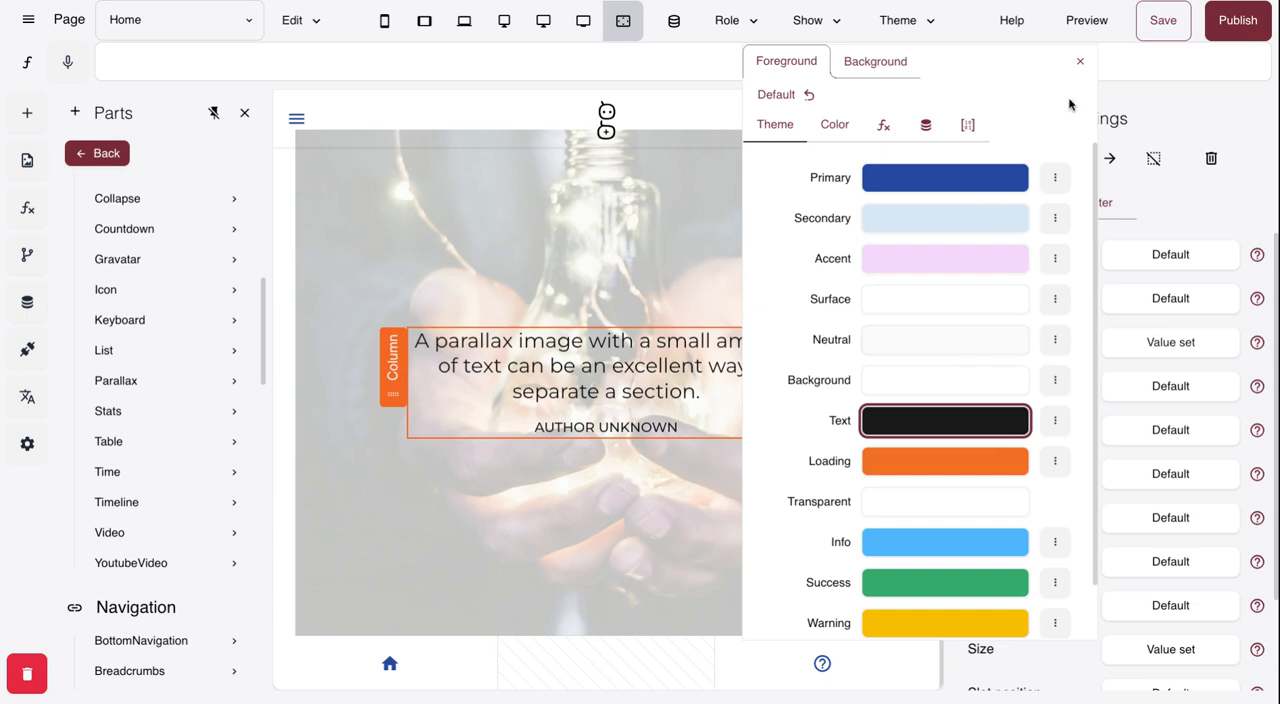
left_click(1080, 61)
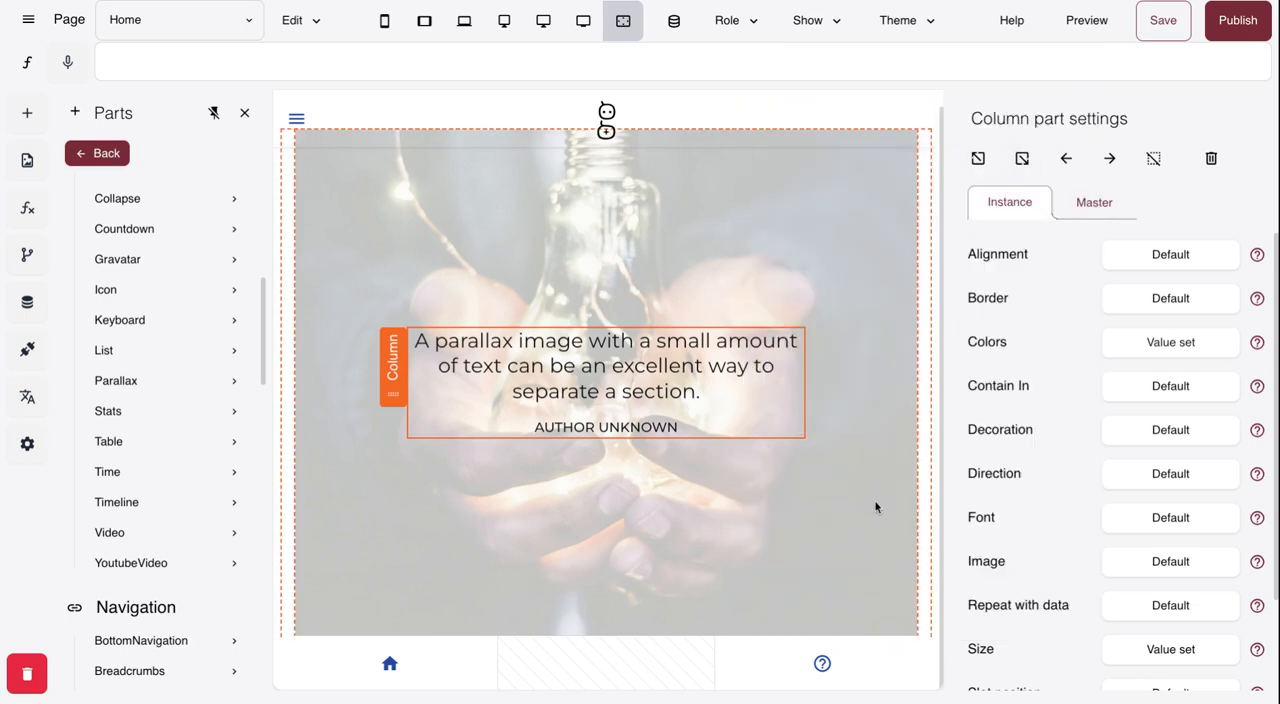
- Select the Parallax part enclosing the text's row and set its background colour to the theme's Success colour
left_click(840, 285)
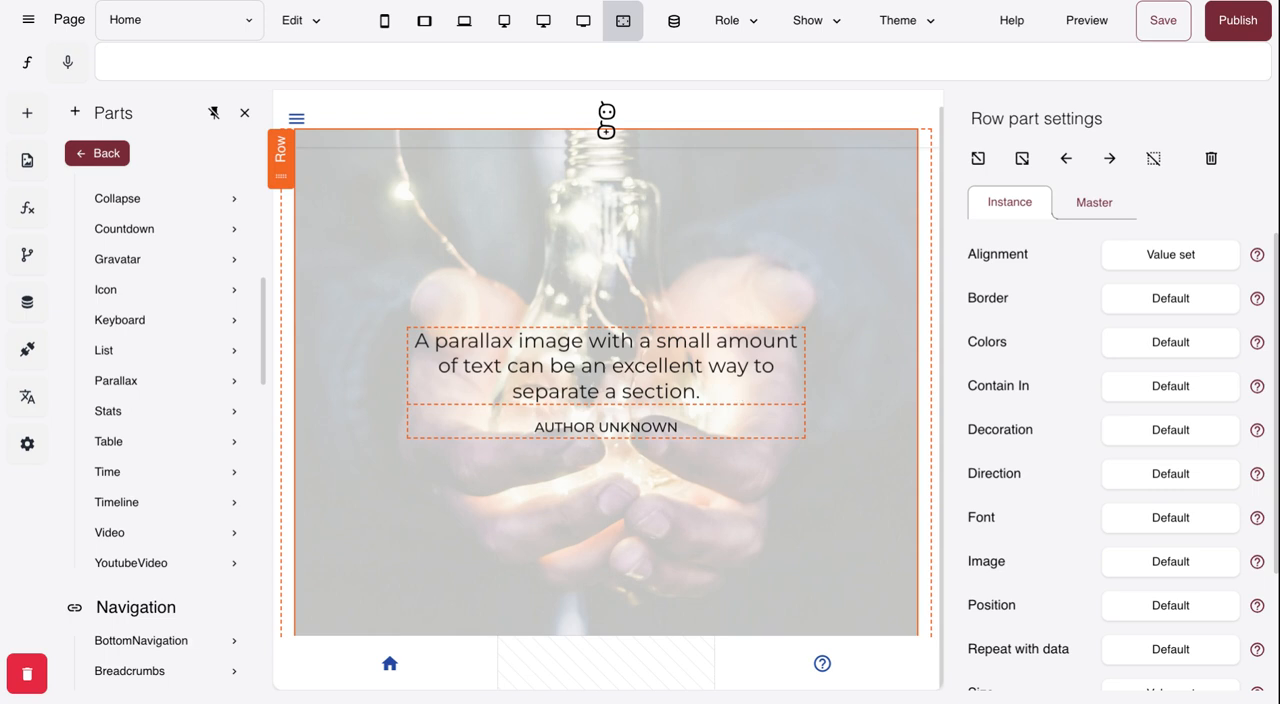
scroll(823, 415, "up", 1)
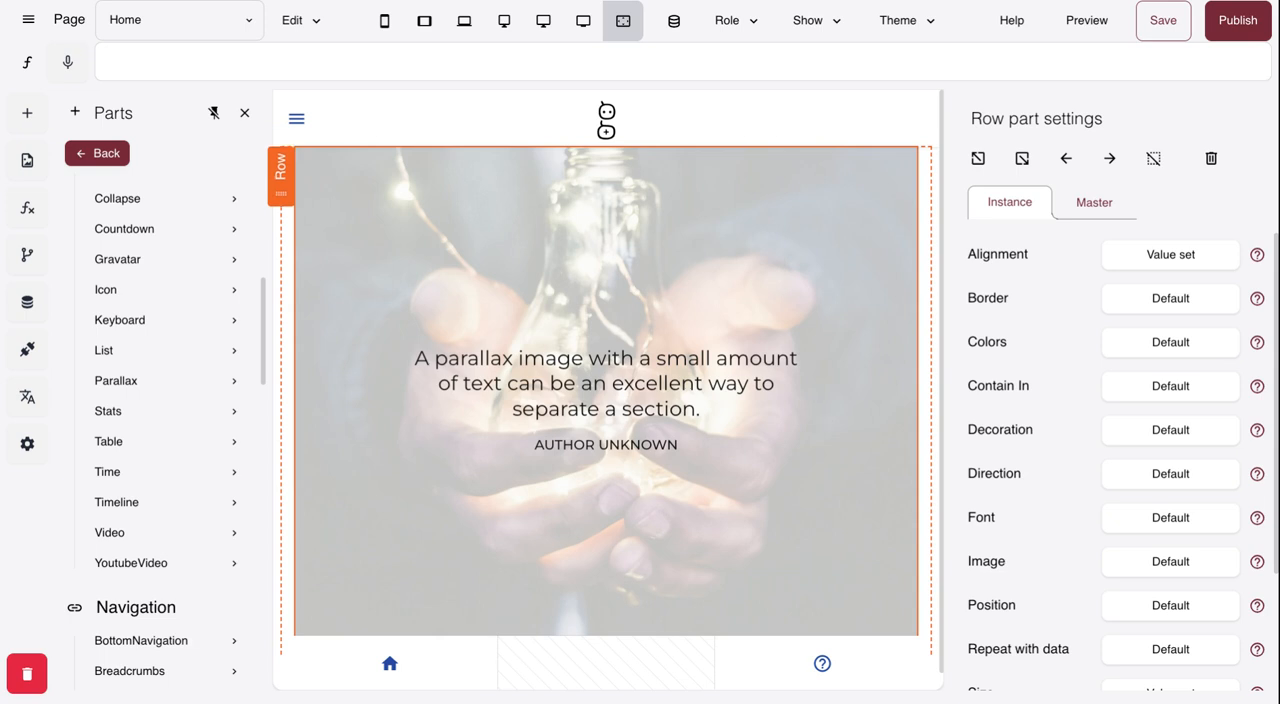
left_click(972, 170)
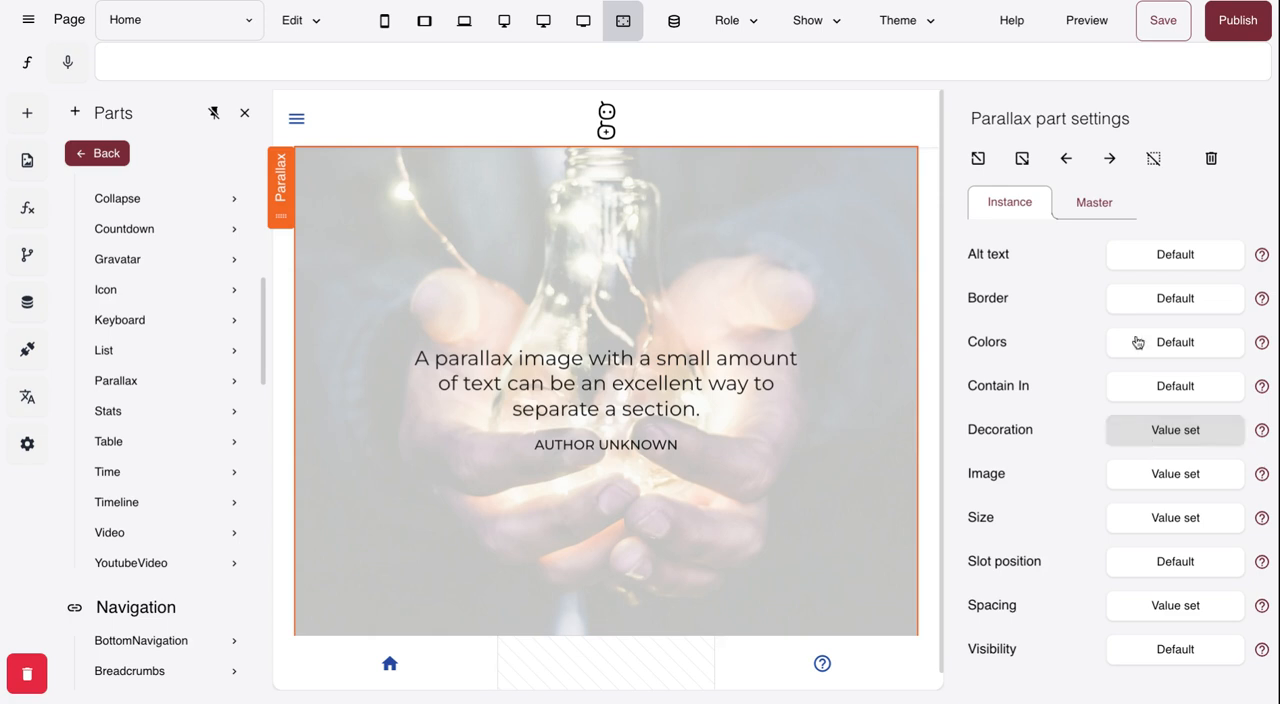
left_click(1168, 343)
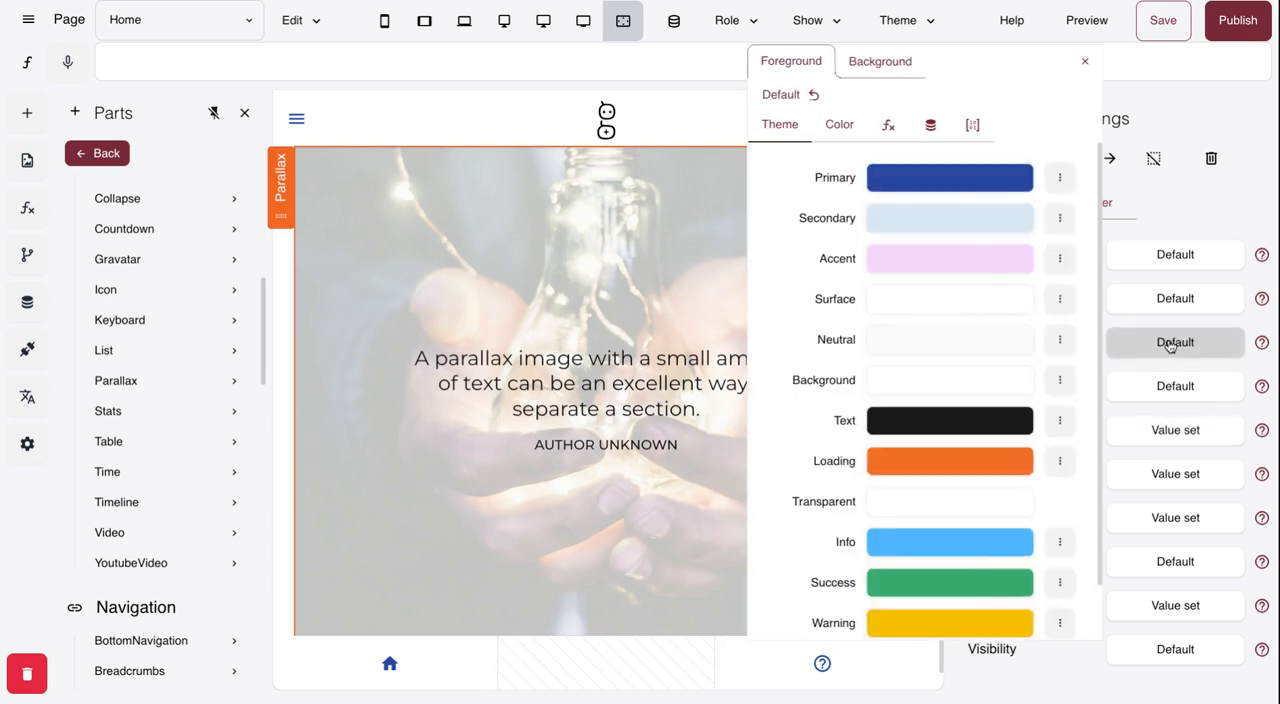
left_click(873, 66)
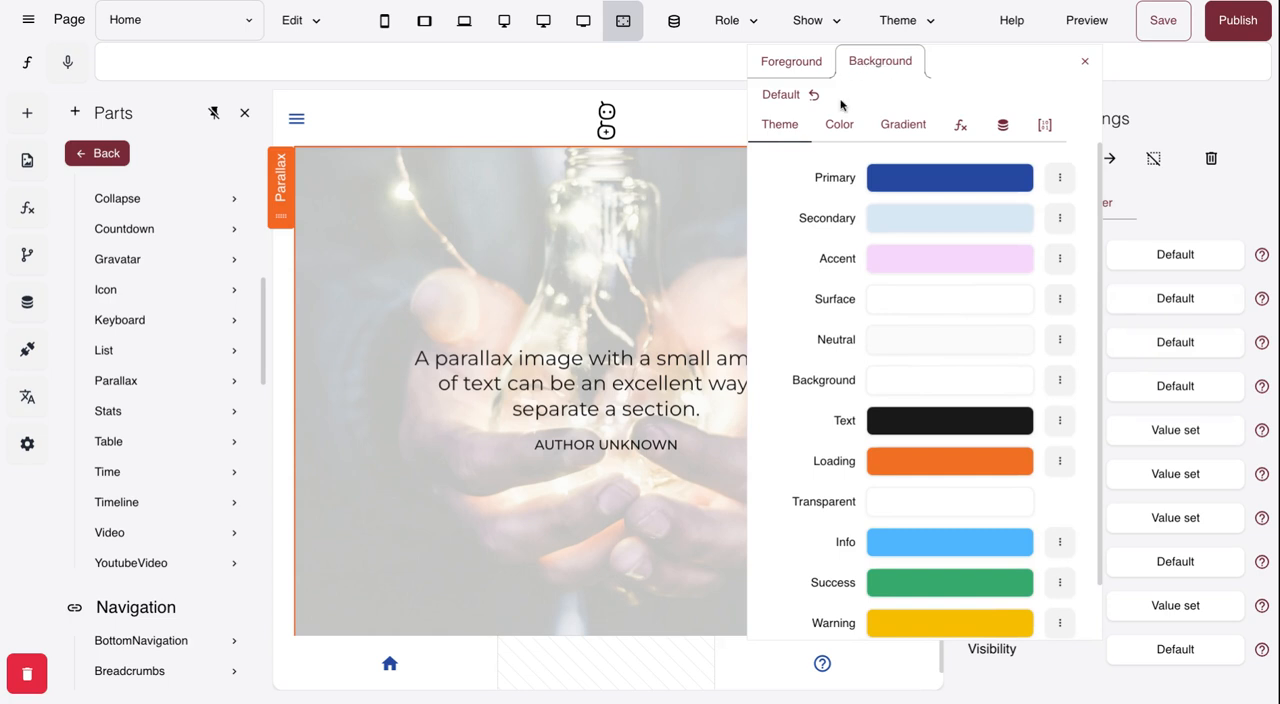
scroll(930, 300, "down", 1)
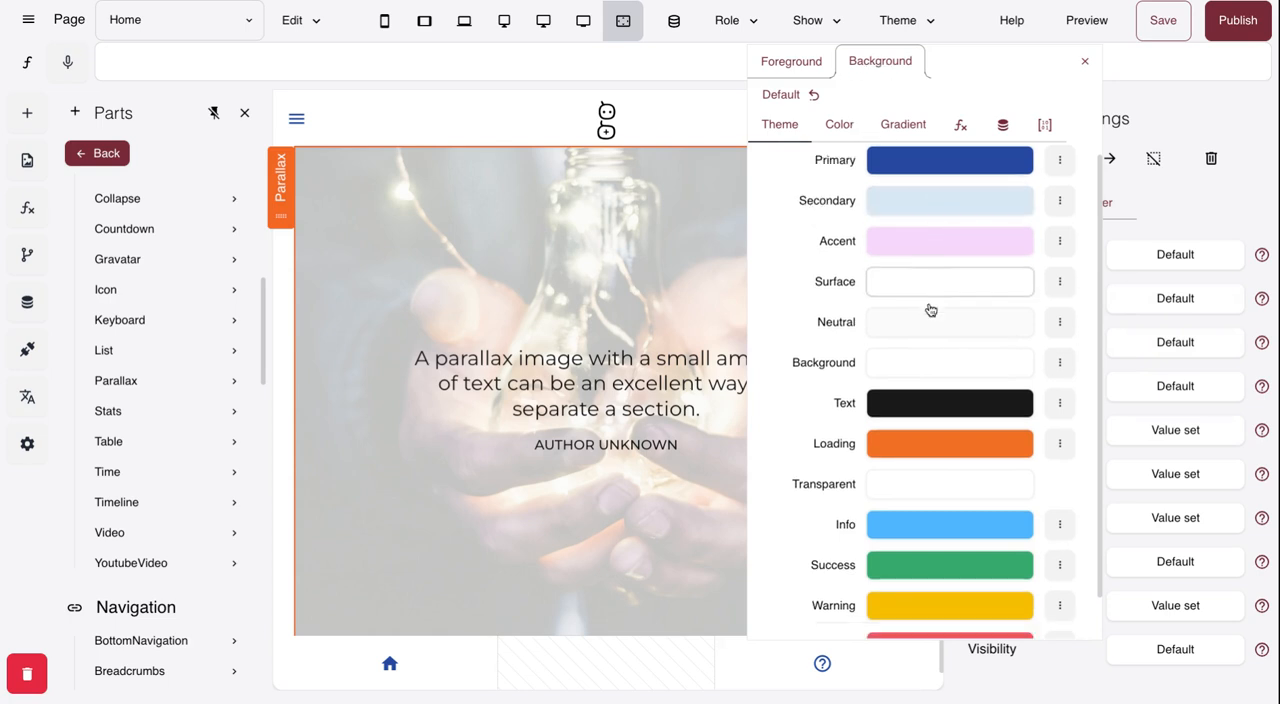
scroll(930, 310, "down", 1)
scroll(930, 300, "down", 1)
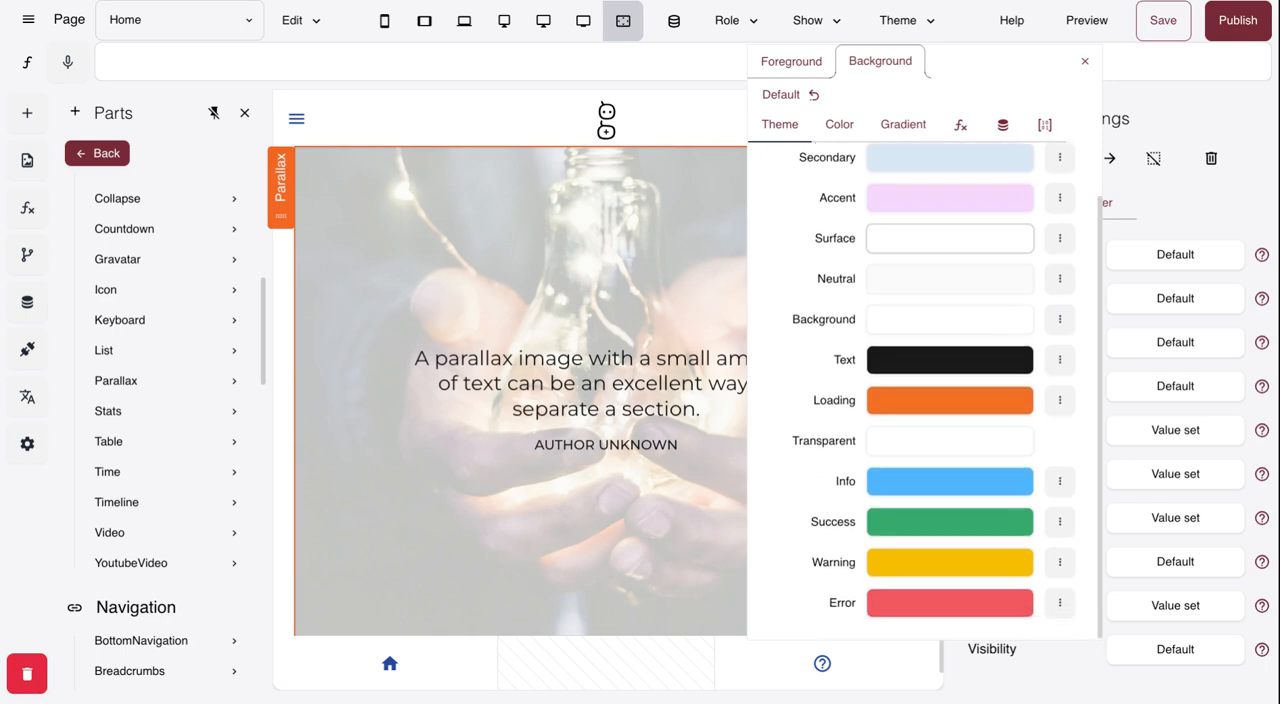
left_click(910, 521)
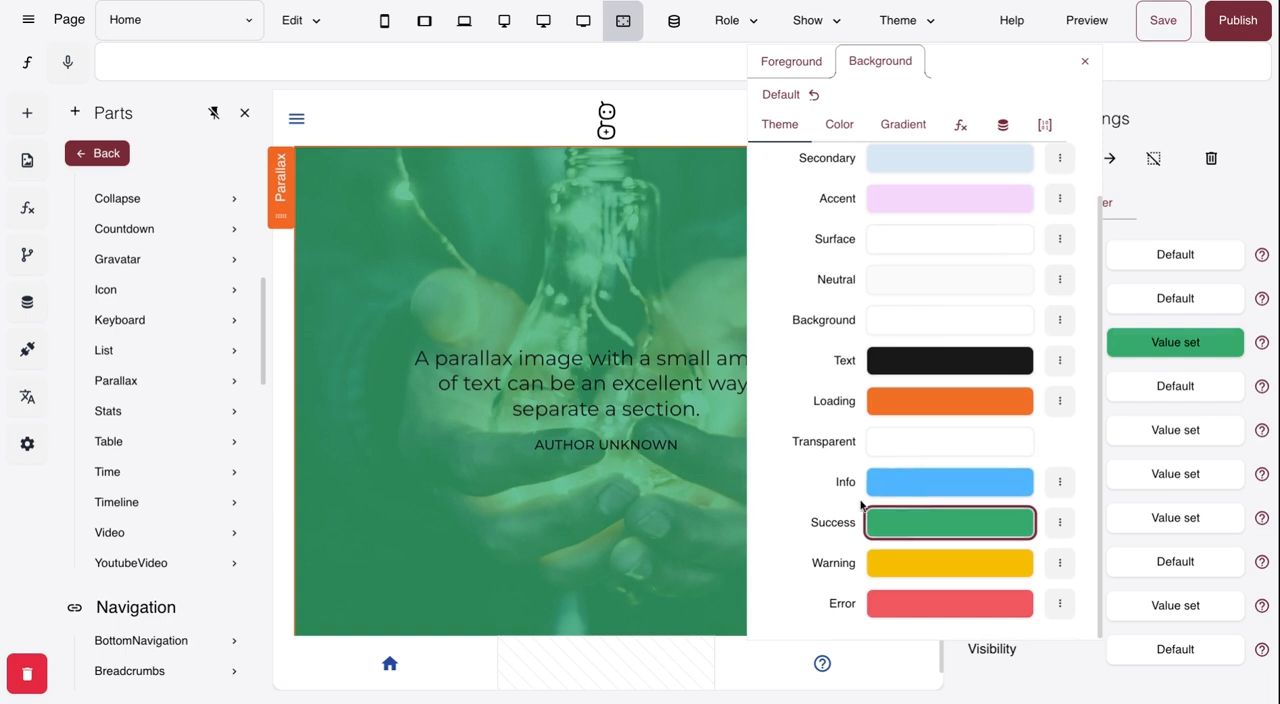
left_click(1084, 62)
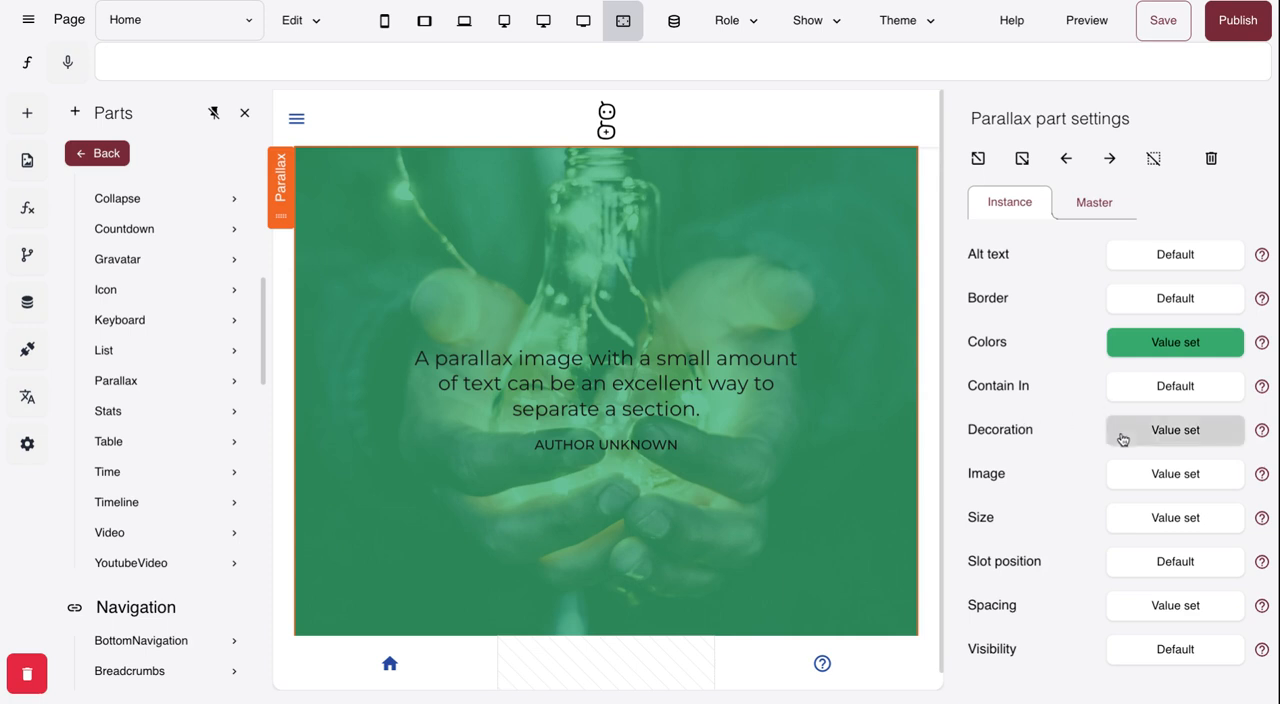
- Set the Parallax part's image opacity to 0.7 in its decoration settings
left_click(1157, 432)
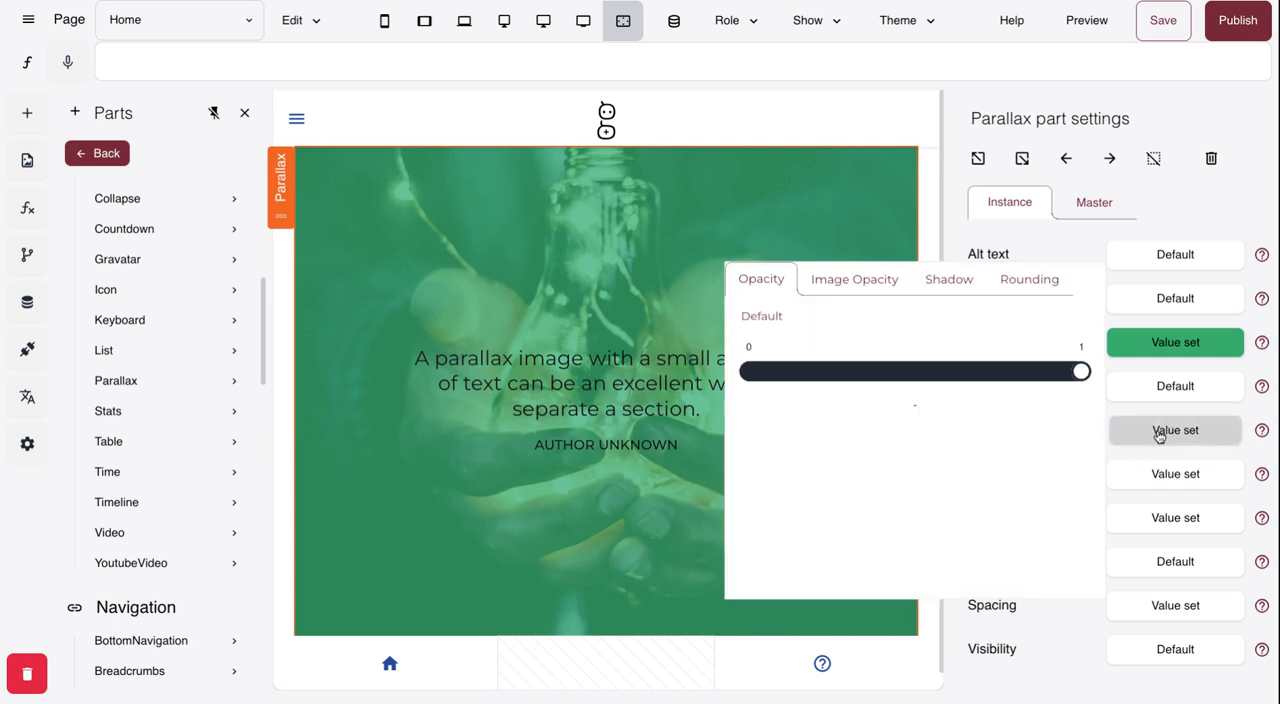
left_click(886, 281)
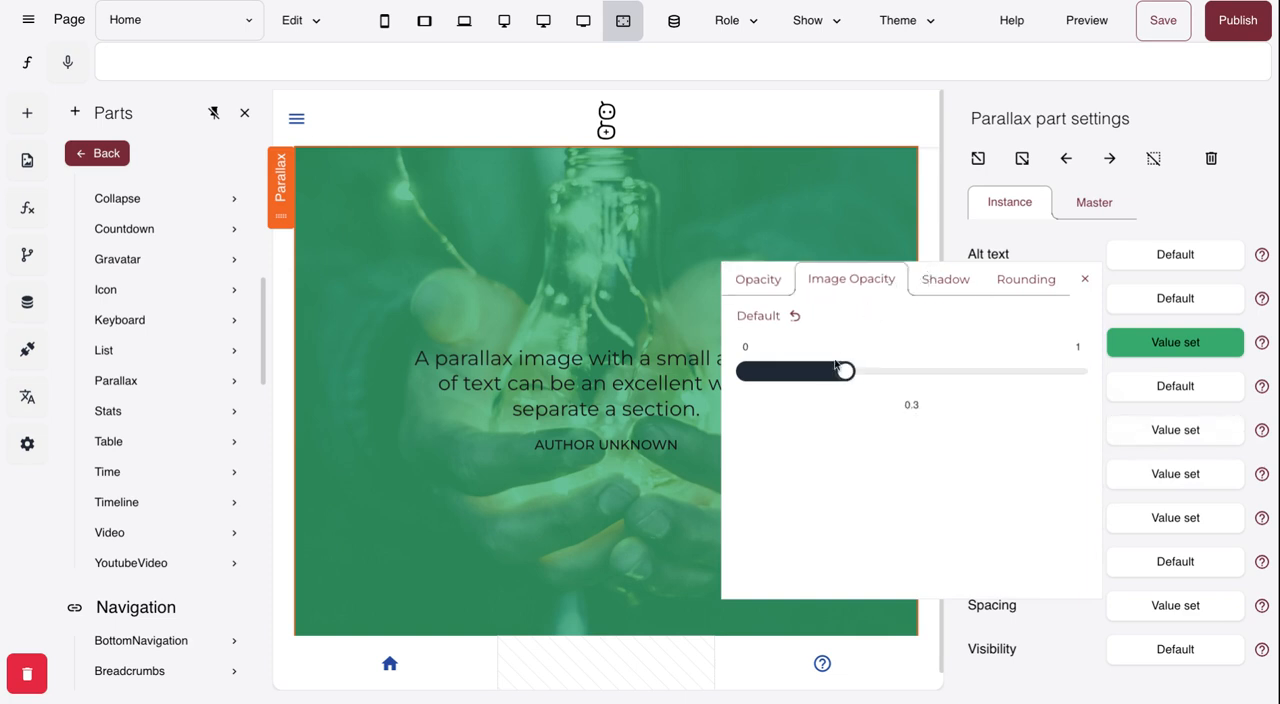
left_click_drag(843, 374, 940, 372)
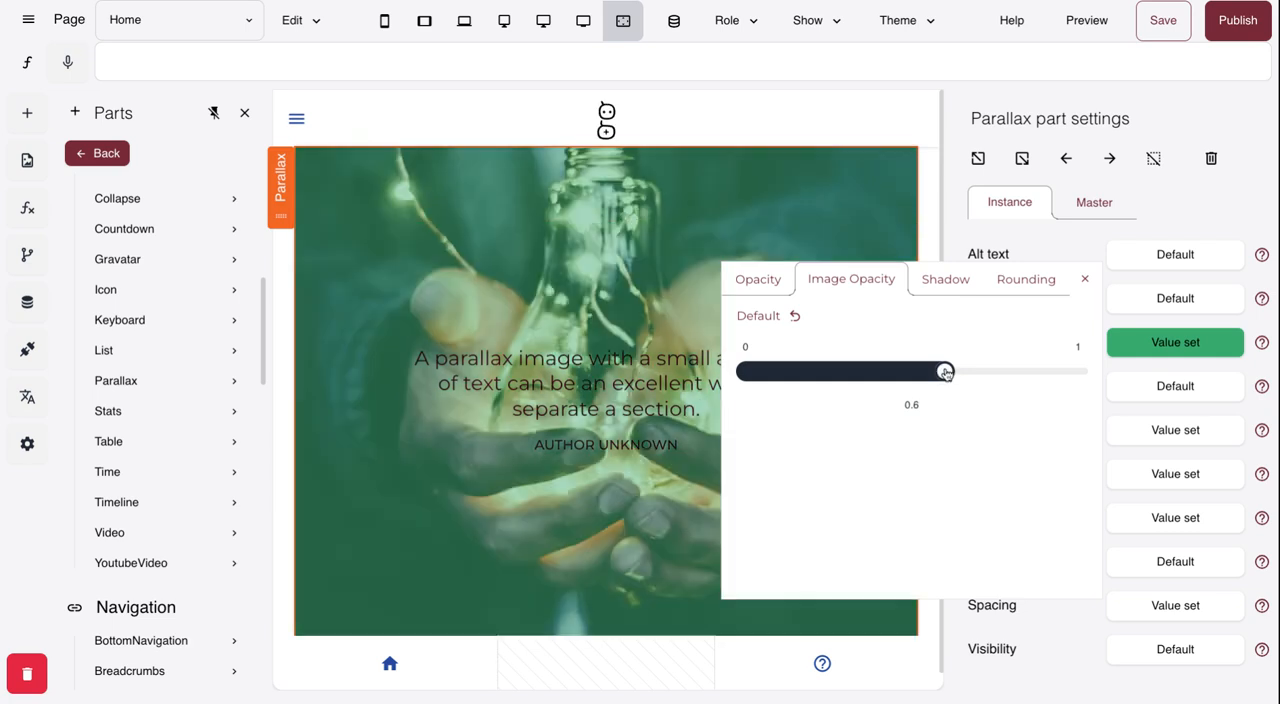
left_click_drag(945, 373, 965, 376)
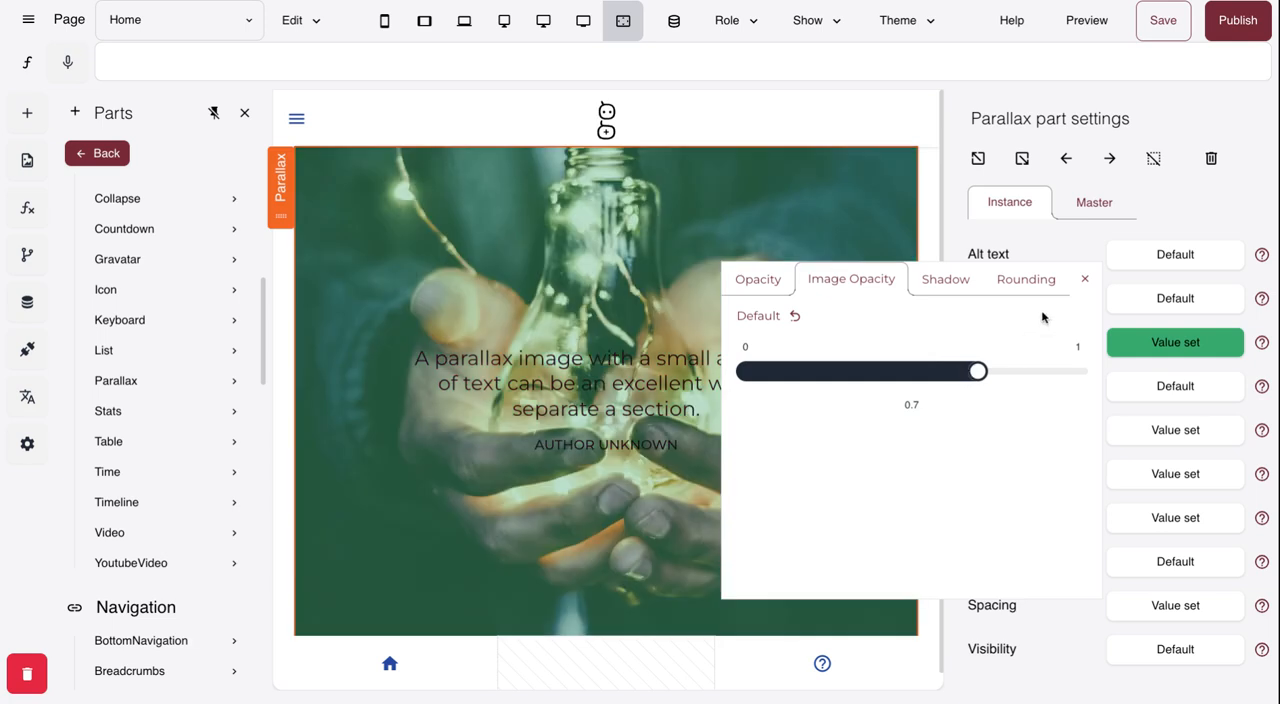
left_click(1086, 280)
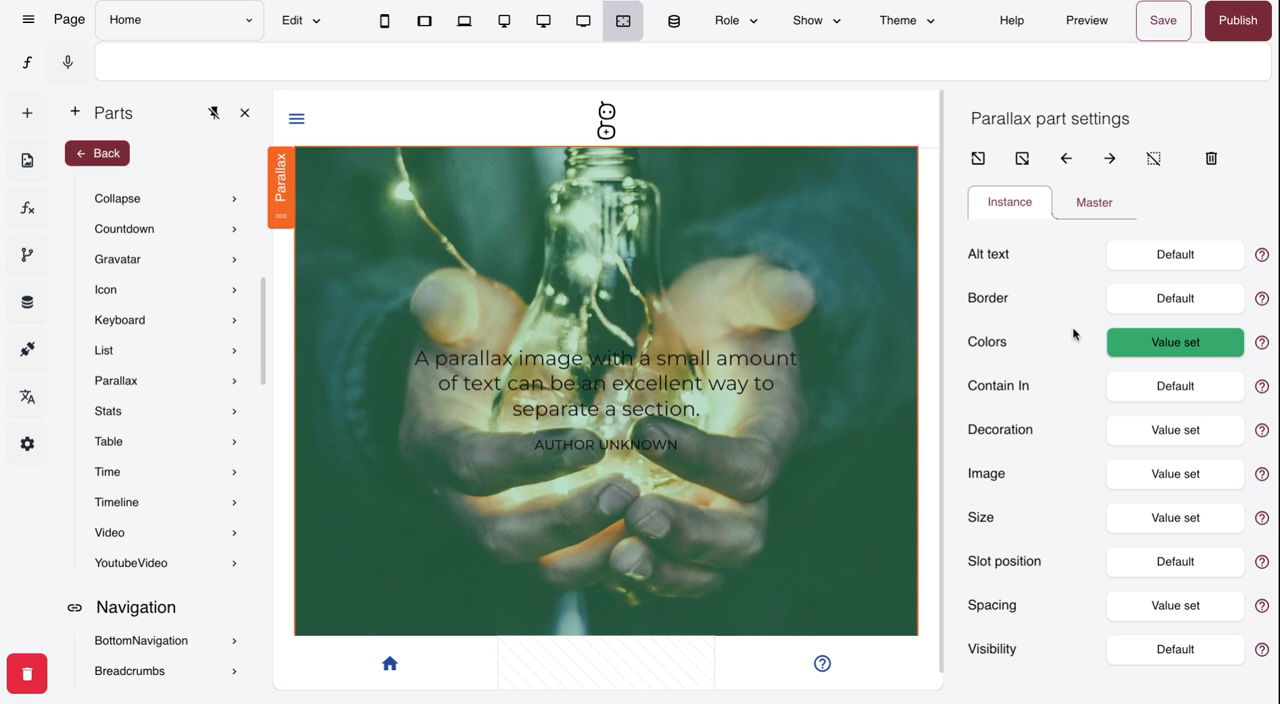
- Examine the gradient options for the Parallax part's background colour, leaving the colour settings without choosing one
left_click(1133, 342)
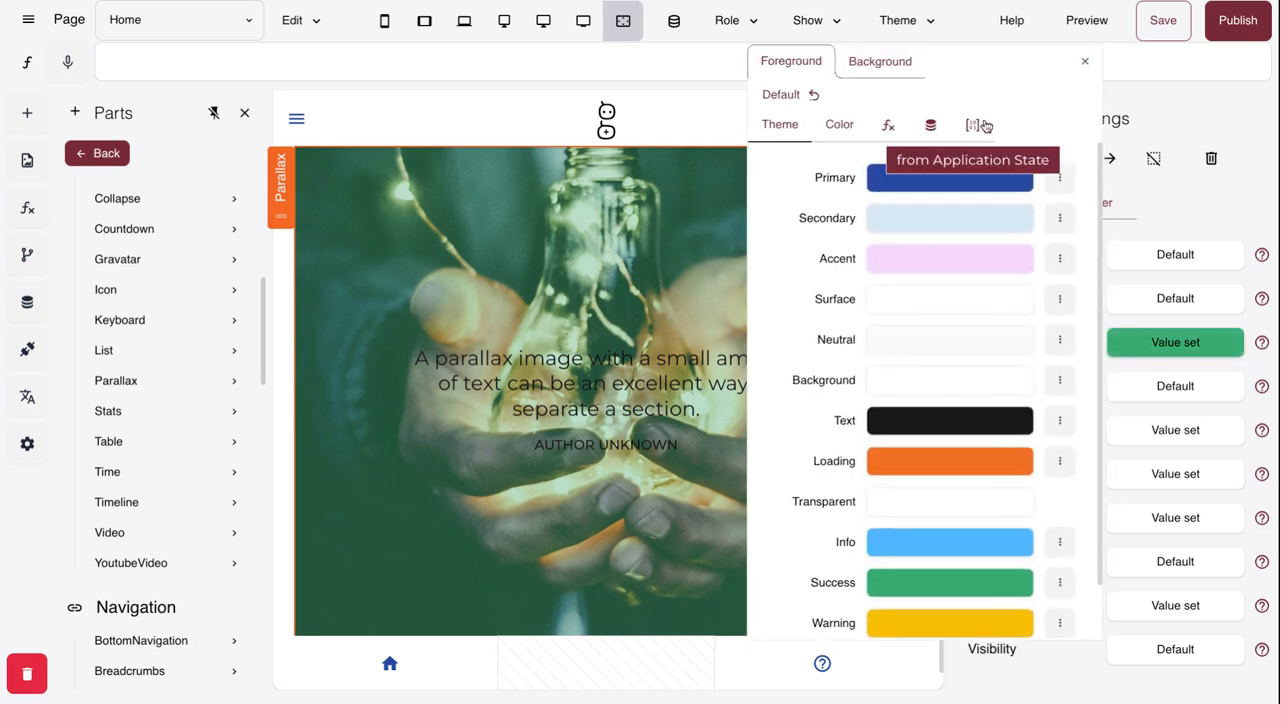
left_click(899, 68)
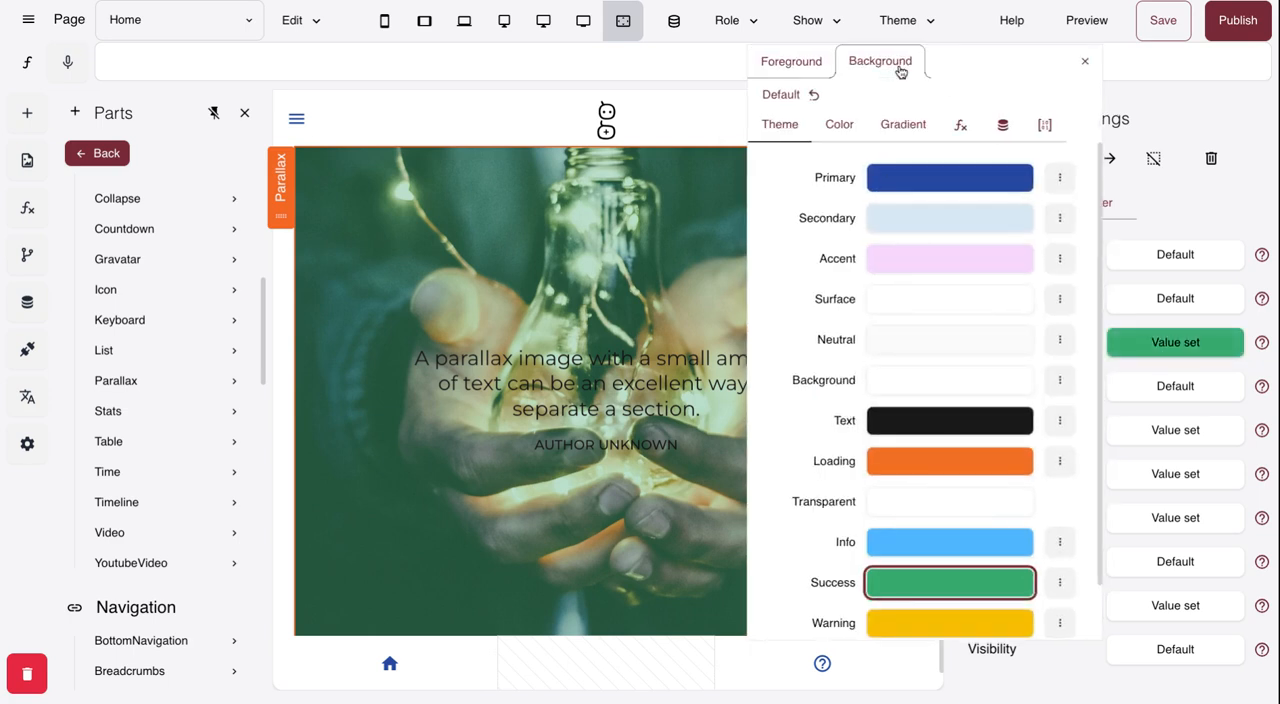
left_click(902, 126)
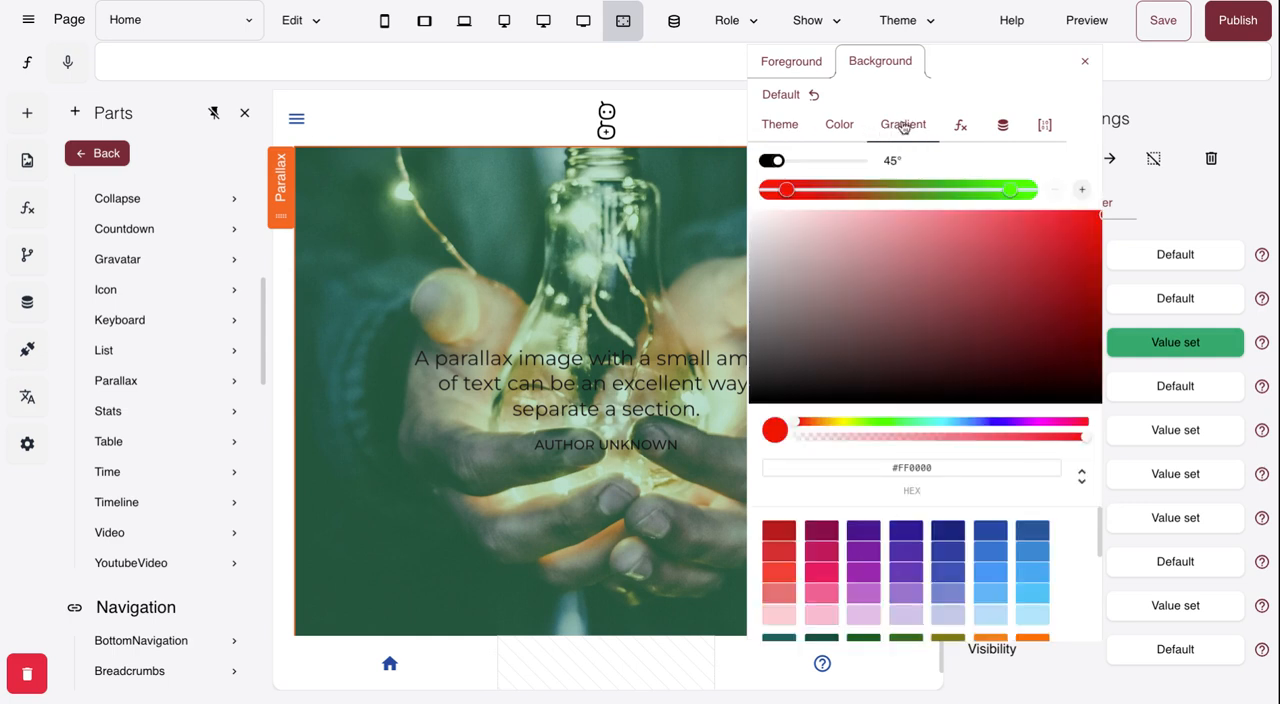
left_click(1084, 62)
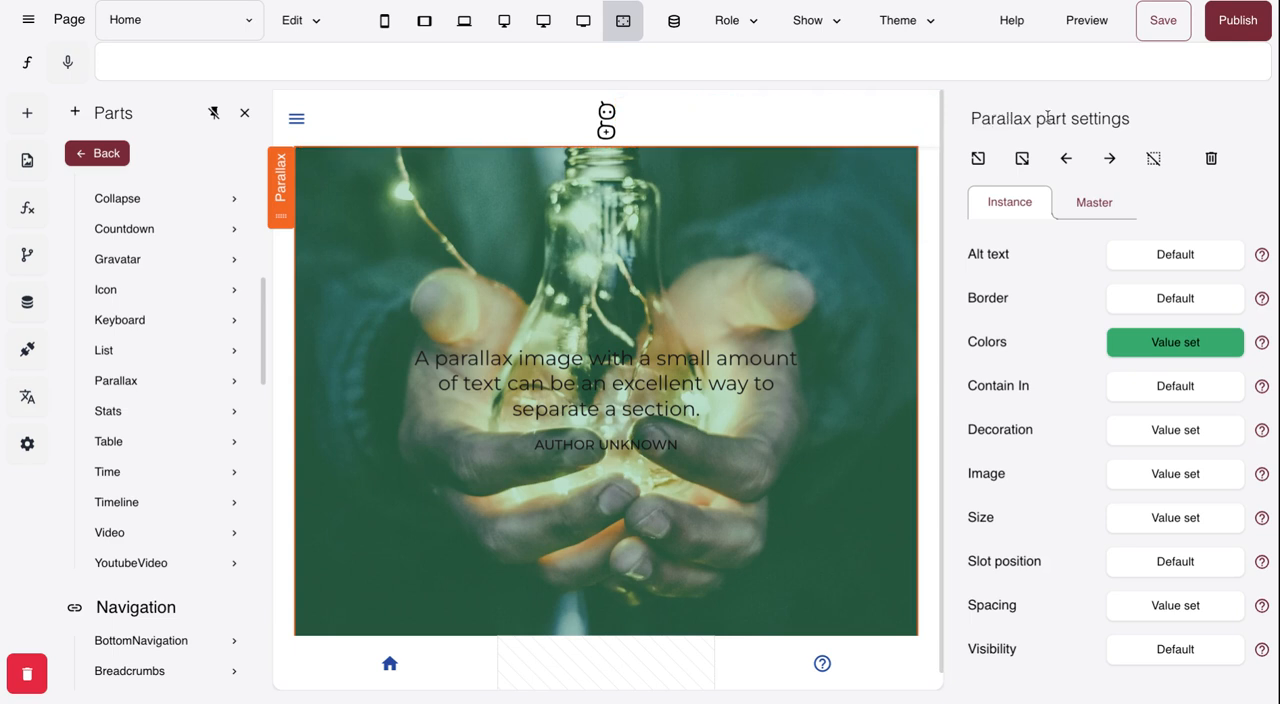
- Open the Parallax part's alt text value for editing
left_click(1189, 260)
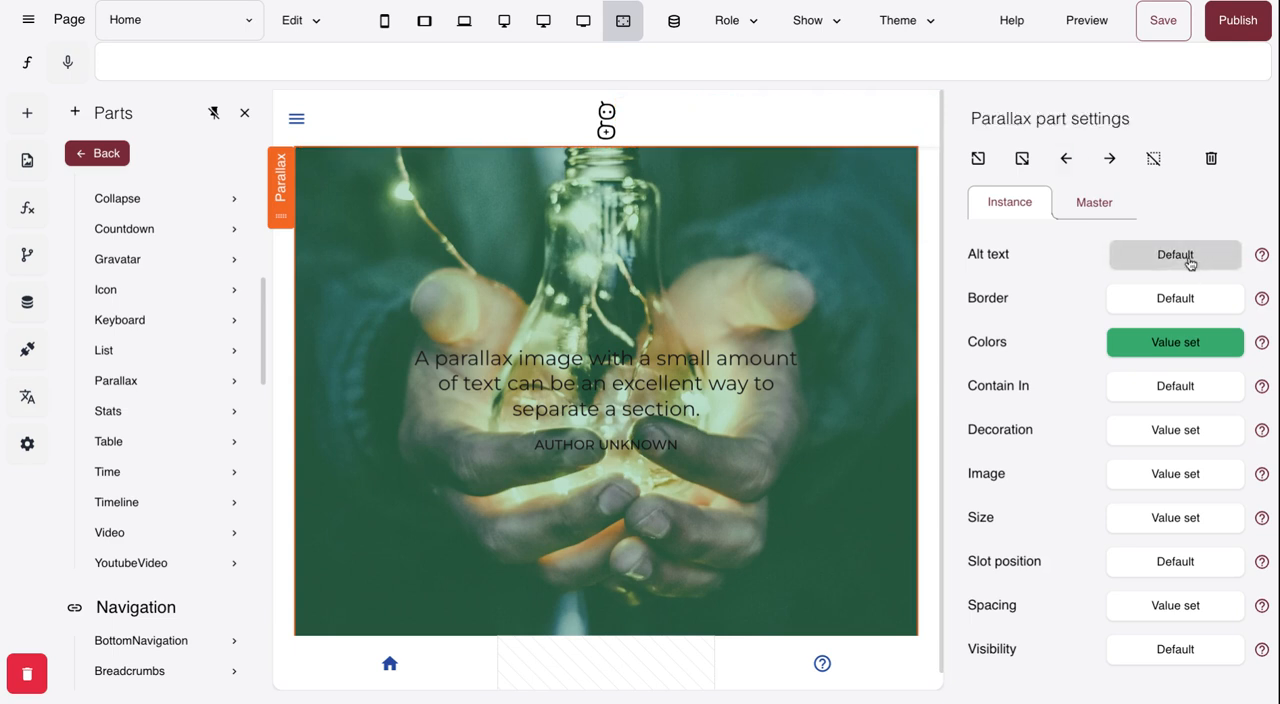
left_click(820, 188)
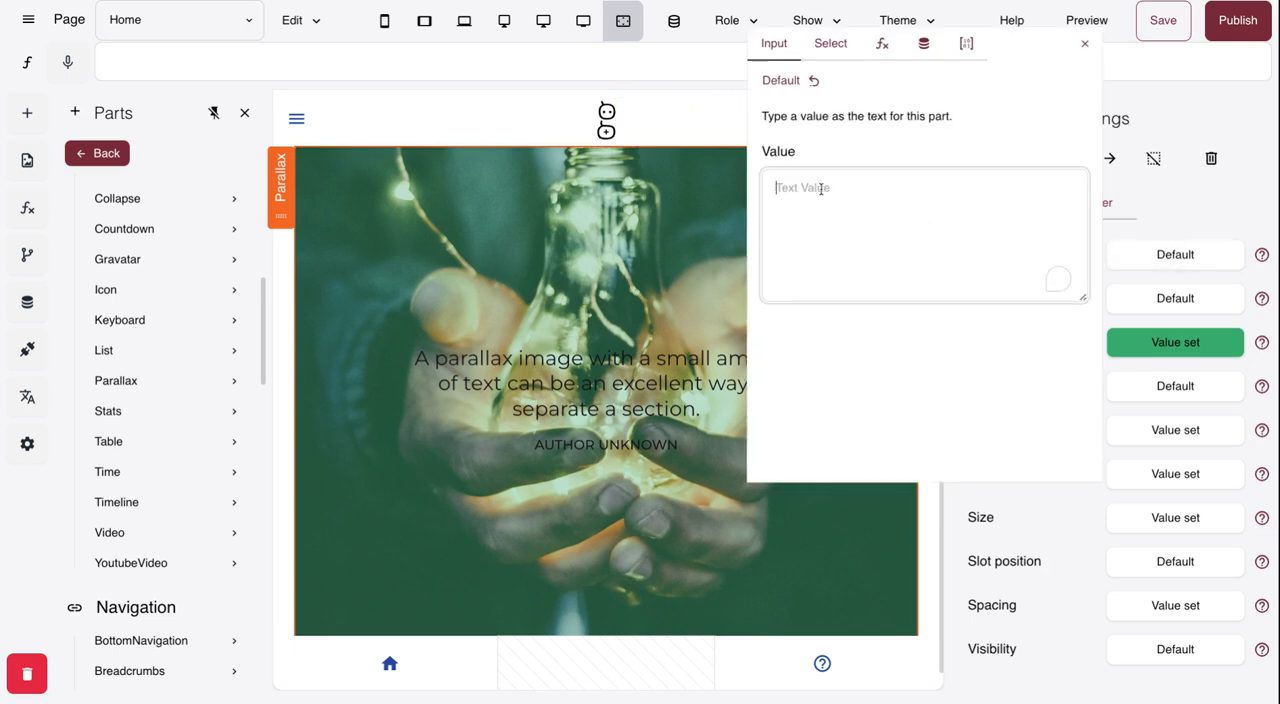